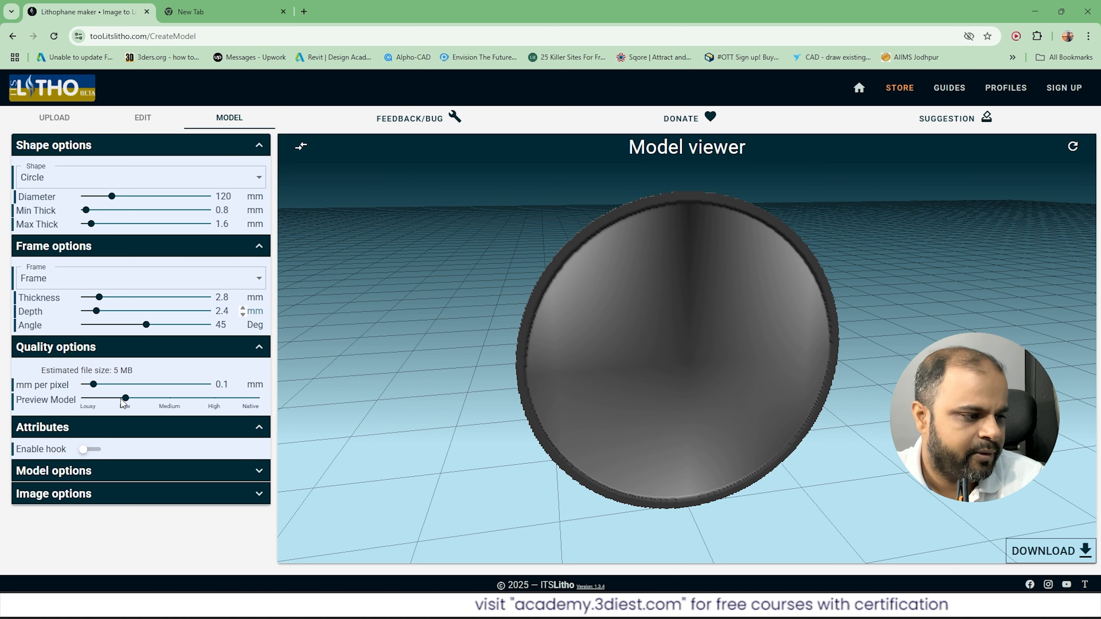
# Step: Set the preview model quality to Medium and look over the model's lighting options
pyautogui.moveTo(121, 399); pyautogui.dragTo(169, 404)
pyautogui.click(152, 471)
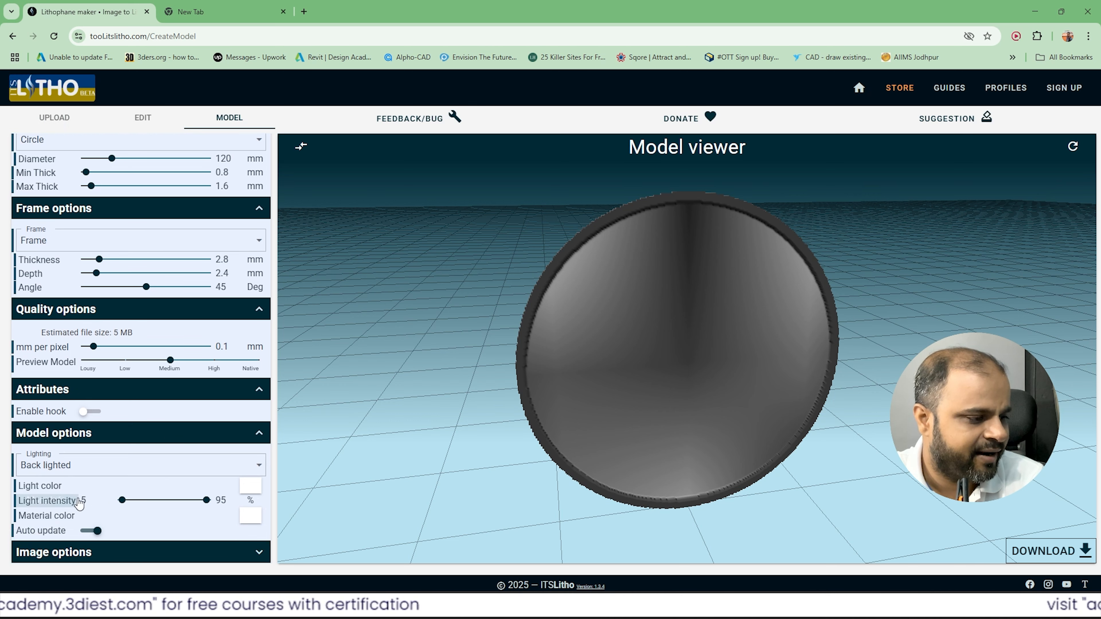
pyautogui.click(196, 433)
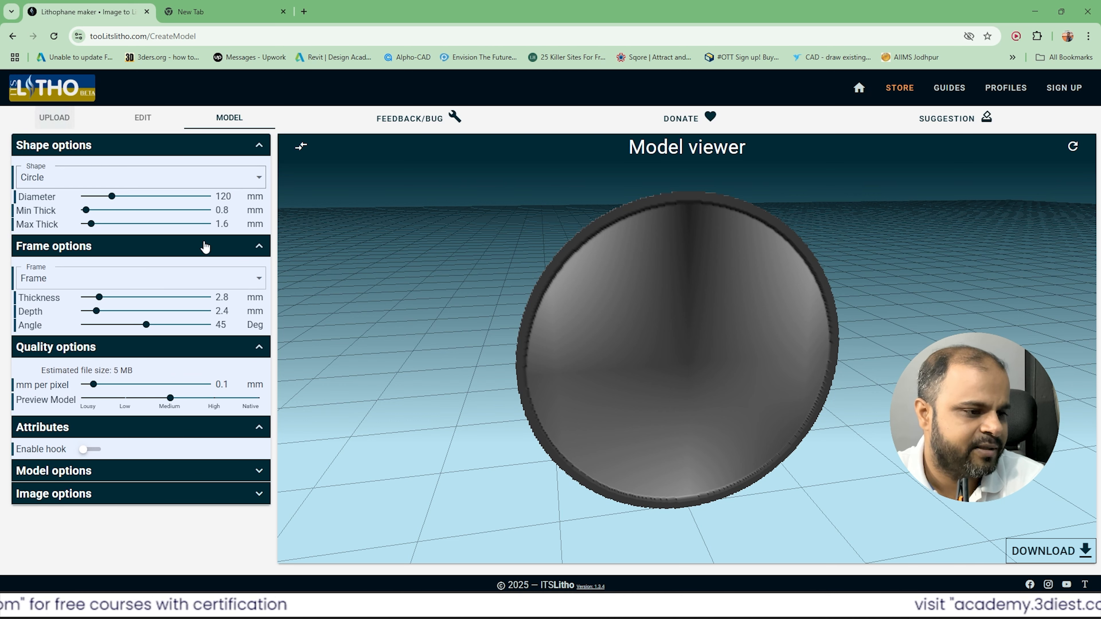
# Step: Upload the portrait photo DSC_0294.JPG from the Downloads folder as the lithophane's source image
pyautogui.click(53, 121)
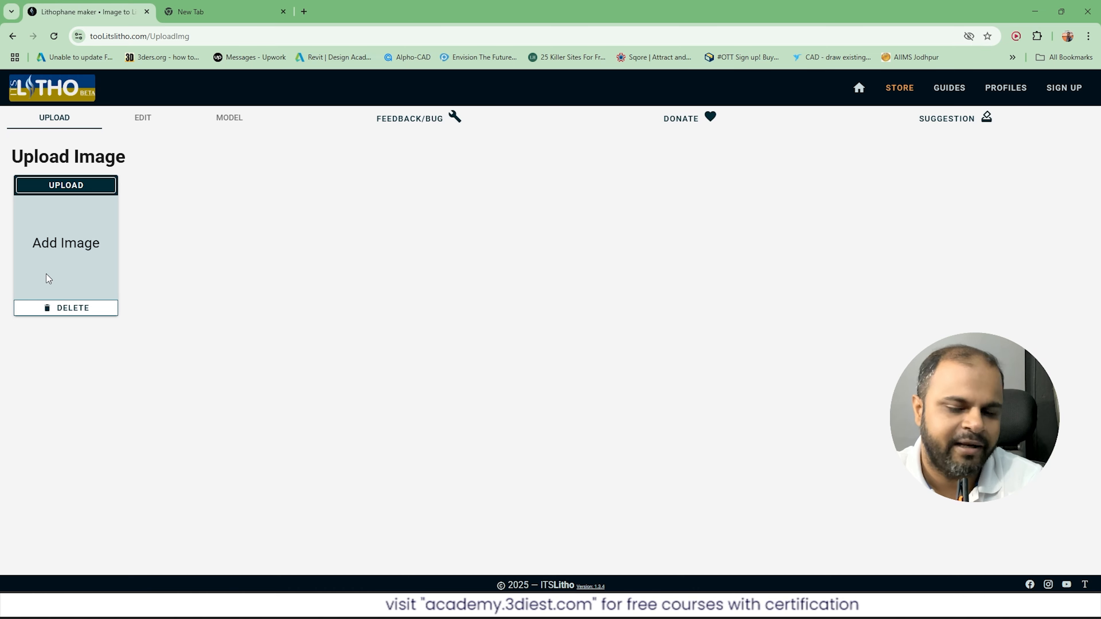
pyautogui.click(85, 189)
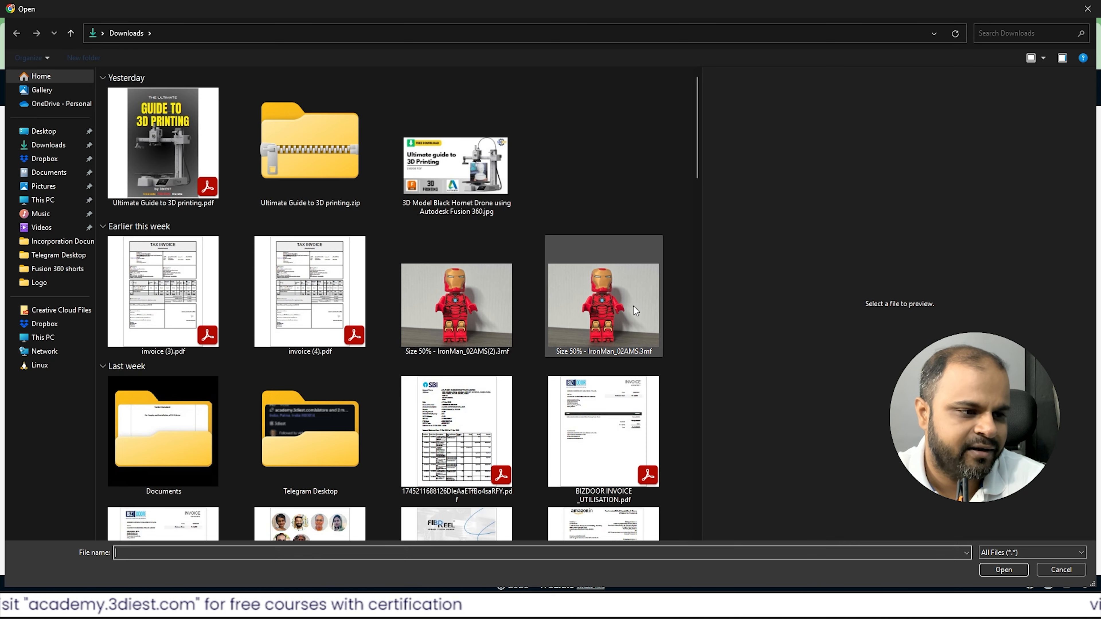
pyautogui.click(636, 311)
pyautogui.scroll(-15, 440, 360)
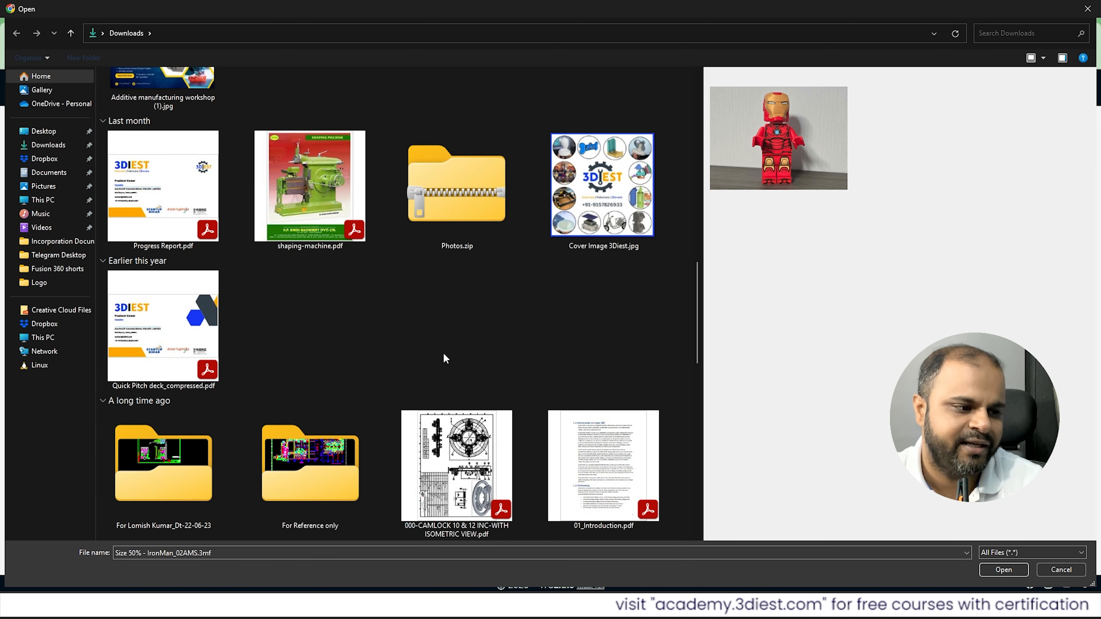
pyautogui.scroll(-5, 446, 358)
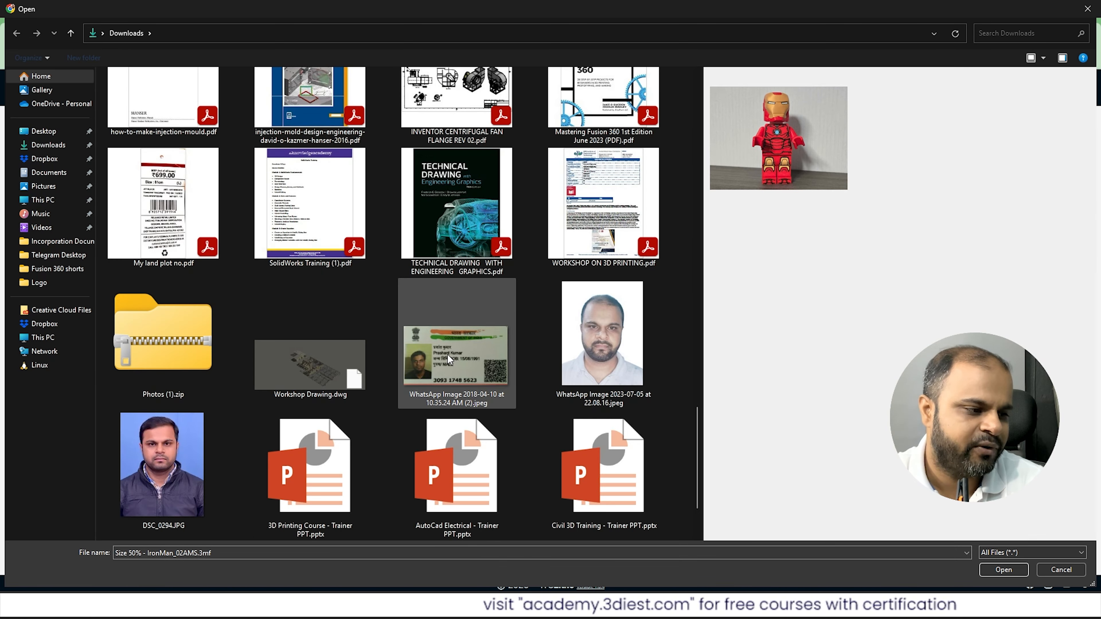
pyautogui.click(155, 492)
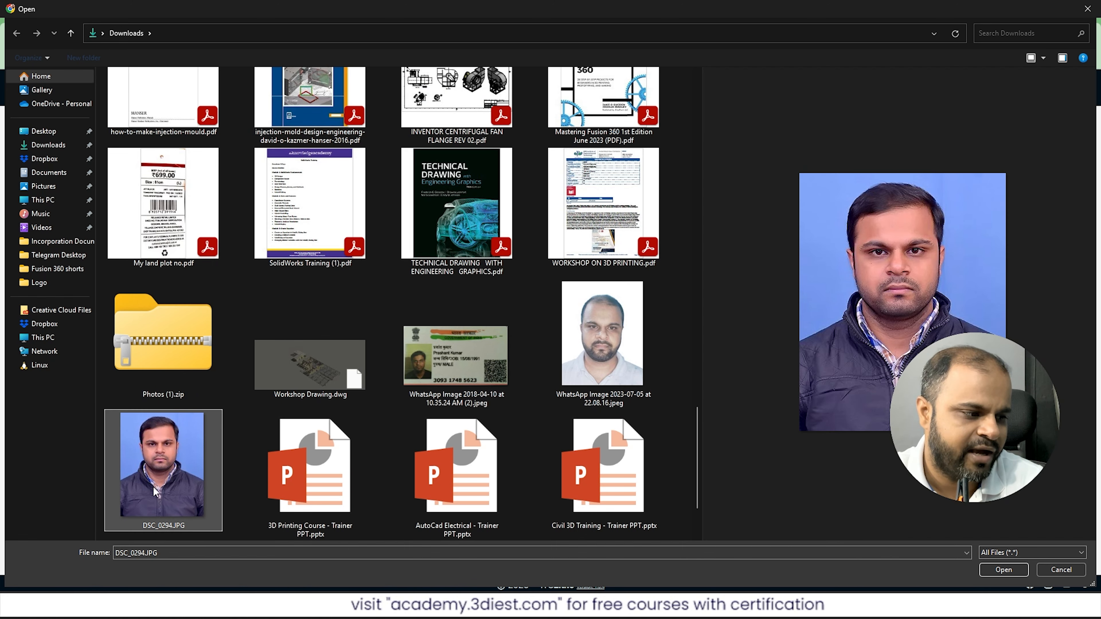
pyautogui.click(983, 573)
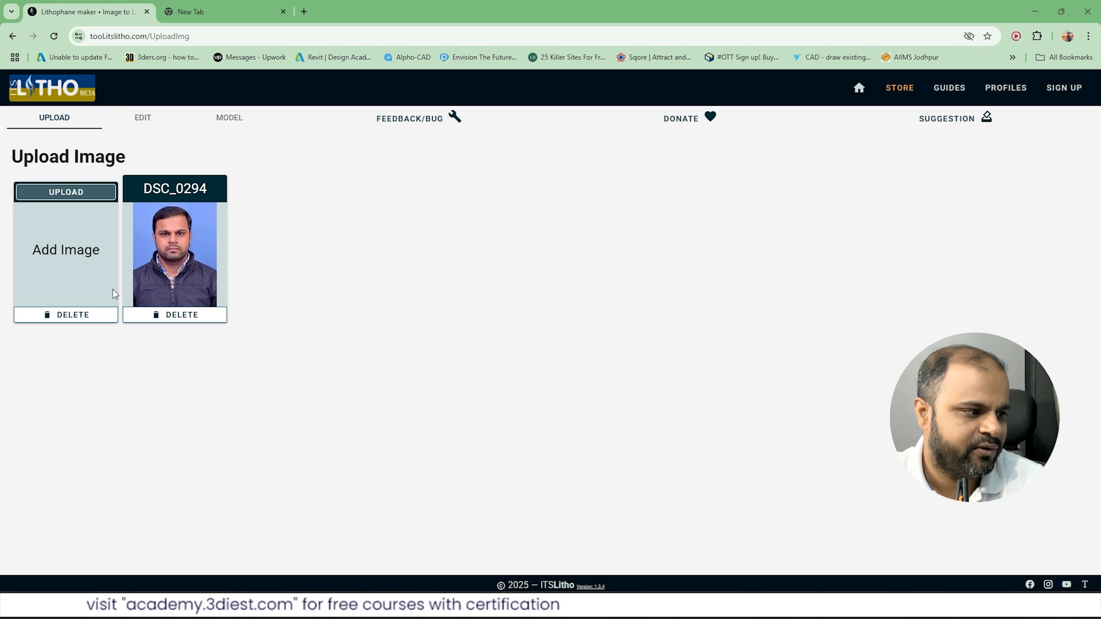
# Step: Open the uploaded portrait for editing and set its exposure to -0.24
pyautogui.click(150, 122)
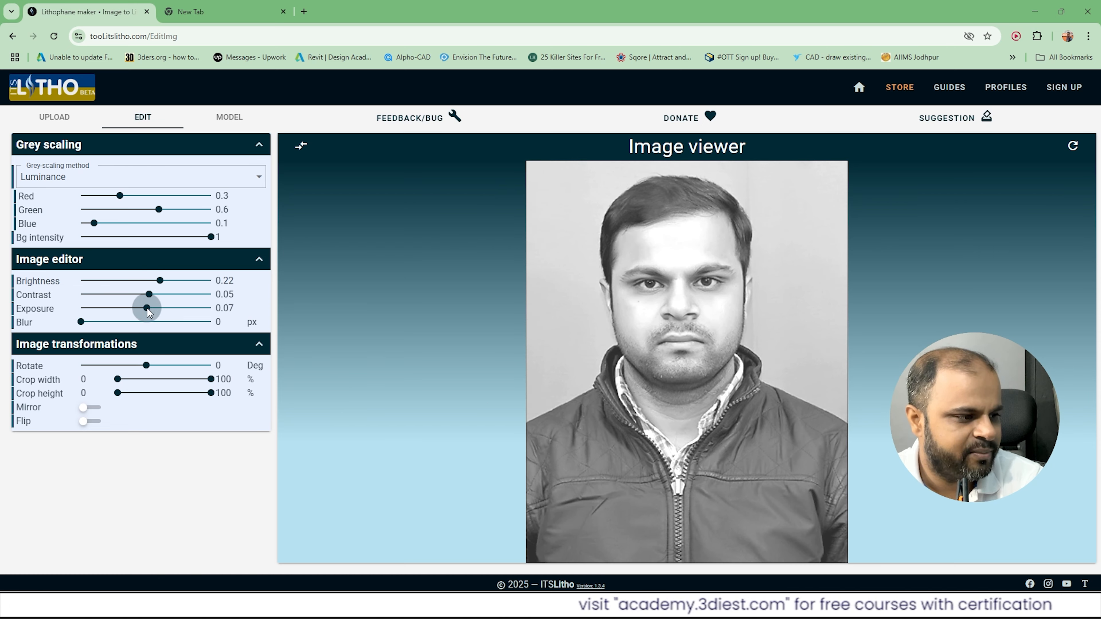
pyautogui.moveTo(161, 308)
pyautogui.mouseDown()
pyautogui.moveTo(131, 310)
pyautogui.moveTo(142, 311)
pyautogui.mouseUp()
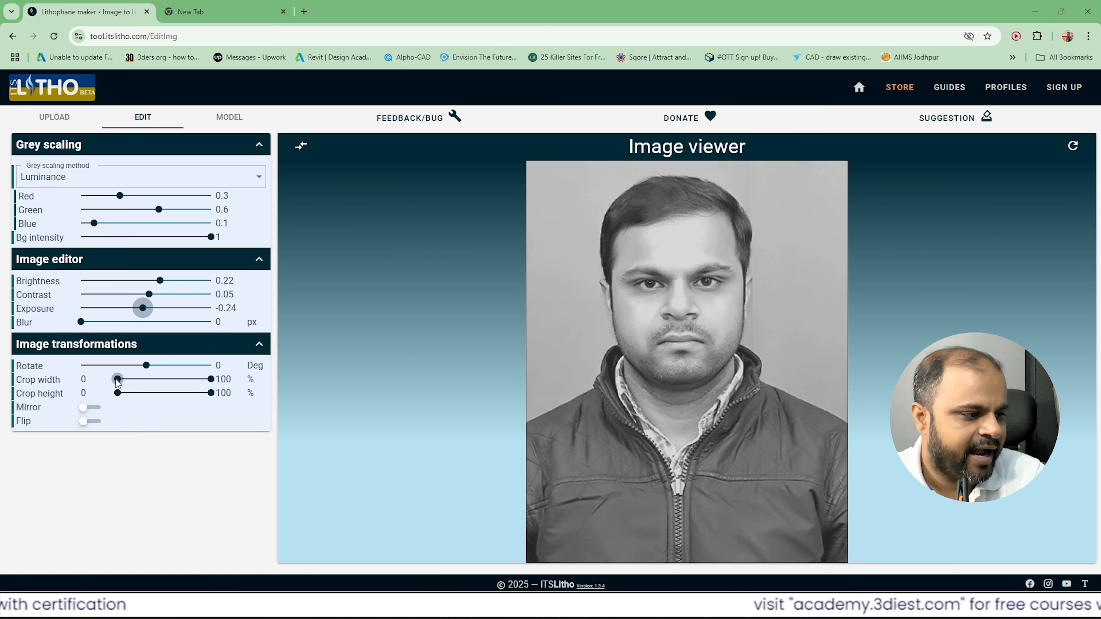
# Step: Try cropping the portrait with a width start of 8% and a height start of 7%, and test mirroring it
pyautogui.moveTo(118, 380); pyautogui.dragTo(133, 379)
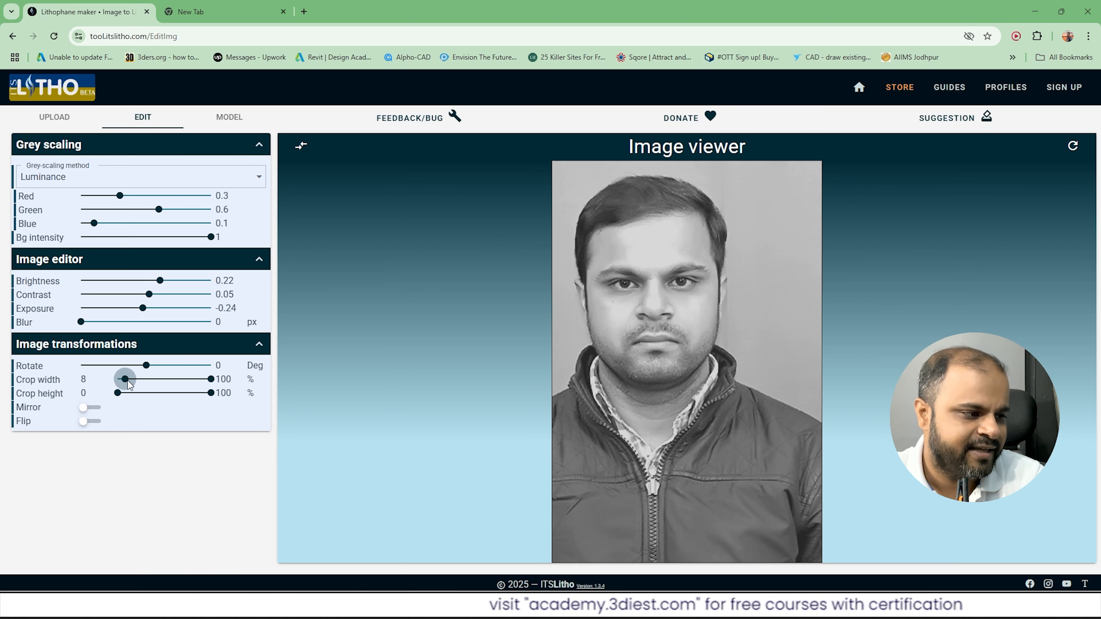
pyautogui.moveTo(118, 393); pyautogui.dragTo(124, 394)
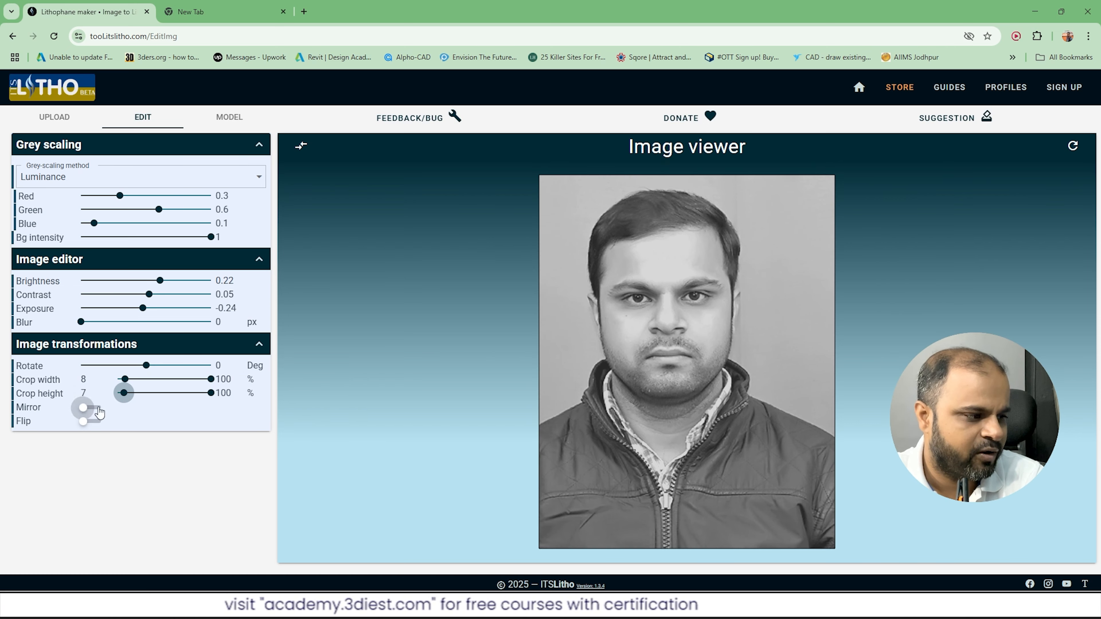
pyautogui.click(89, 408)
pyautogui.click(91, 410)
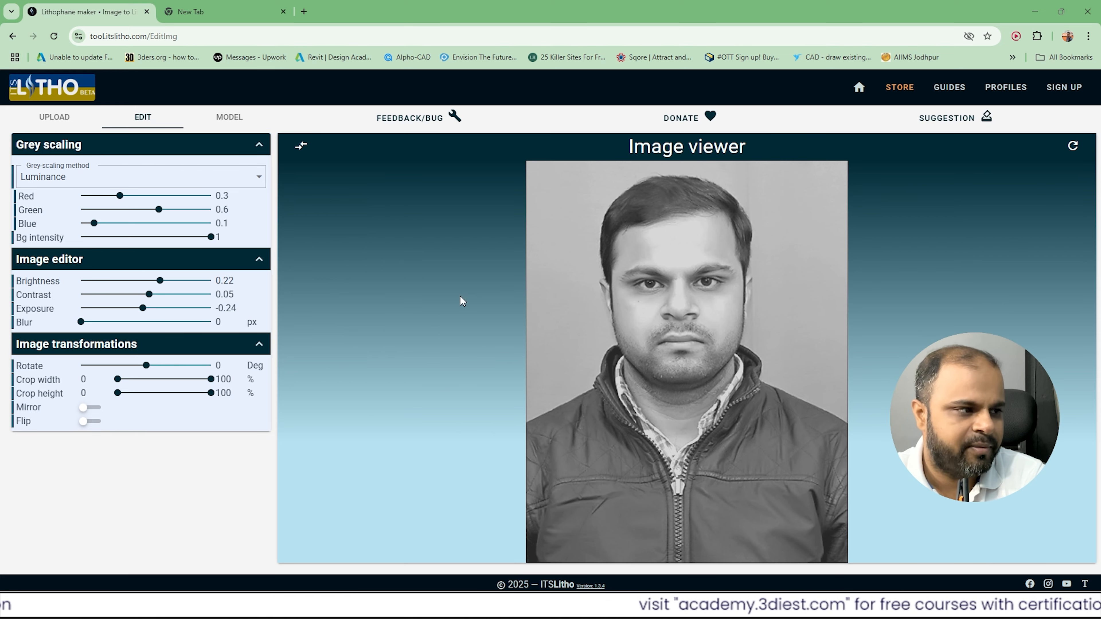
# Step: Generate the circular lithophane model from the edited portrait and inspect it from an angle
pyautogui.click(230, 119)
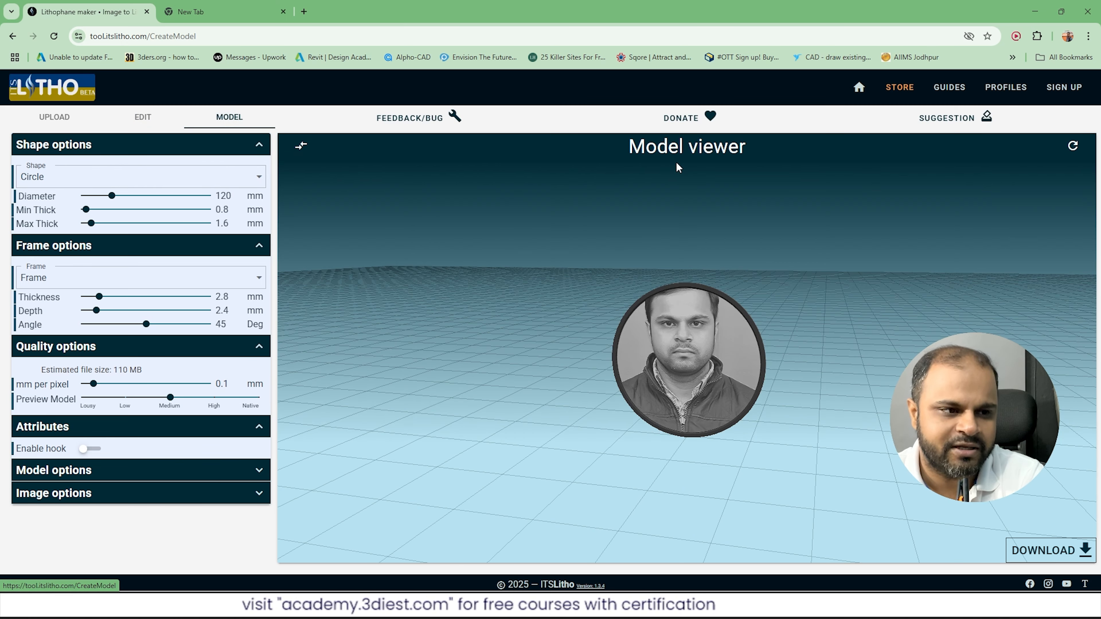
pyautogui.scroll(5, 766, 387)
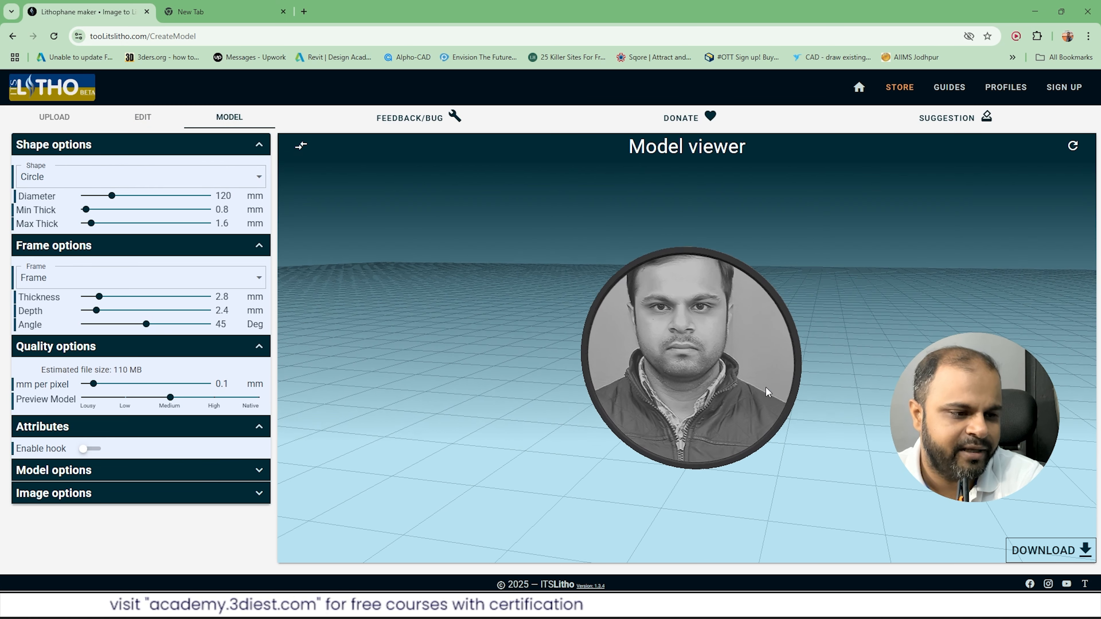
pyautogui.moveTo(661, 445); pyautogui.dragTo(590, 464)
# Step: Try the No light preview on the lithophane and switch the lighting back to Back lighted
pyautogui.click(141, 470)
pyautogui.scroll(-2, 130, 478)
pyautogui.click(108, 466)
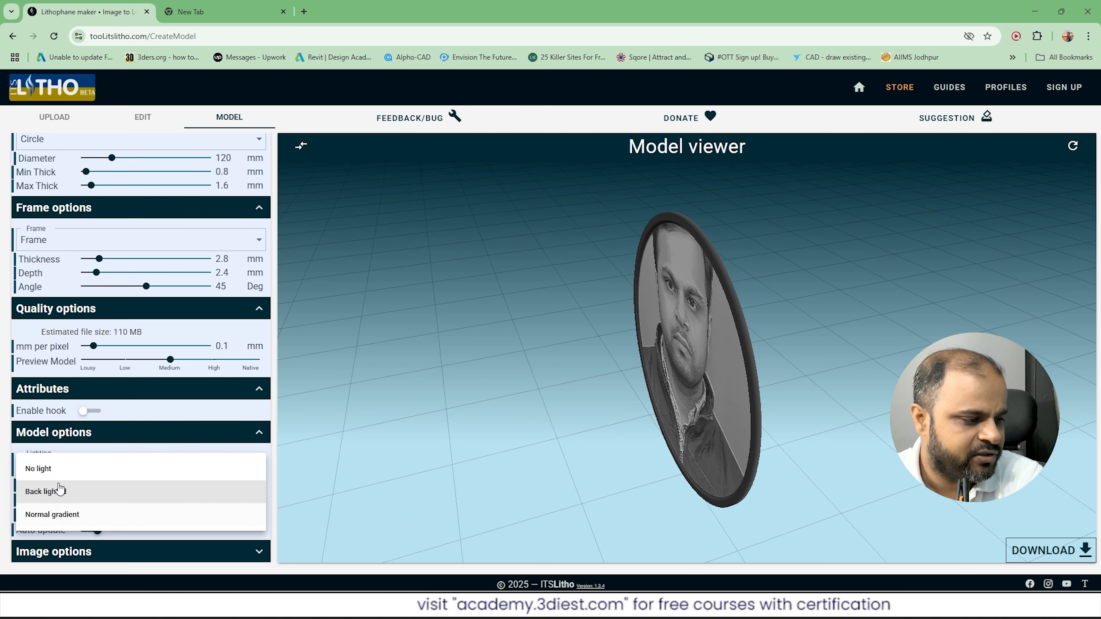
pyautogui.click(59, 472)
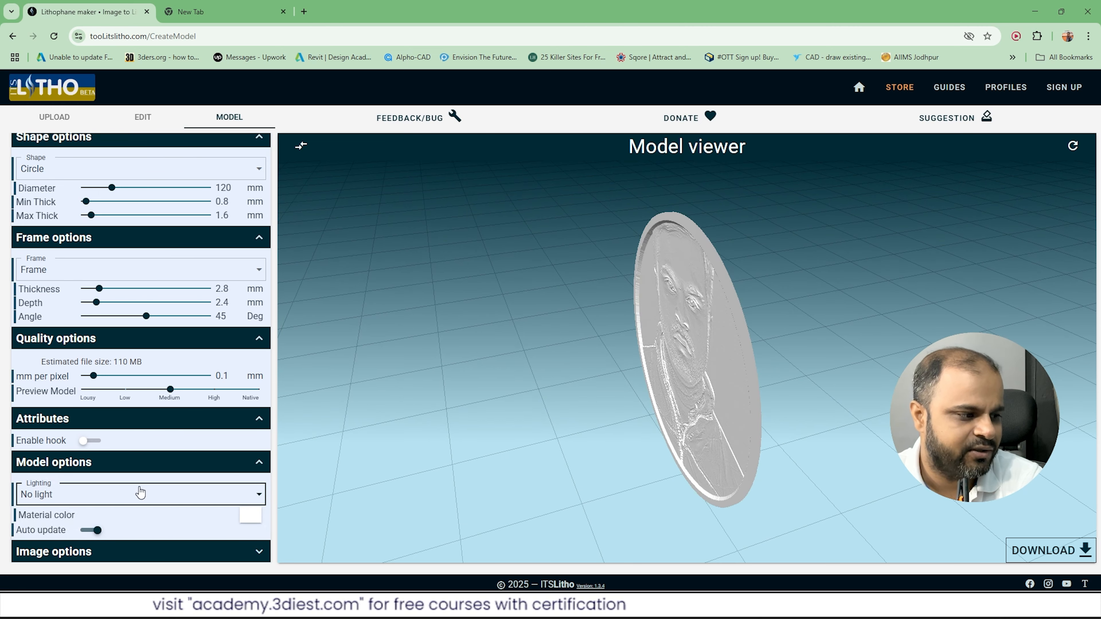
pyautogui.click(130, 494)
pyautogui.click(47, 521)
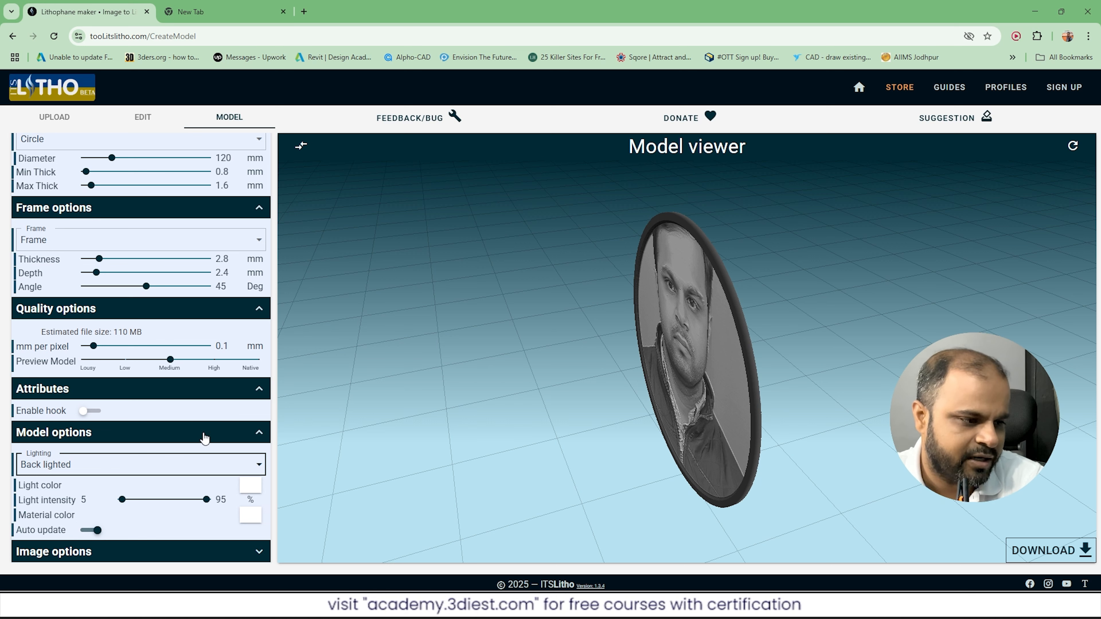
# Step: Test flipping the image on the lithophane, restore its orientation, and set the horizontal placement to 52%
pyautogui.click(222, 555)
pyautogui.scroll(-3, 221, 485)
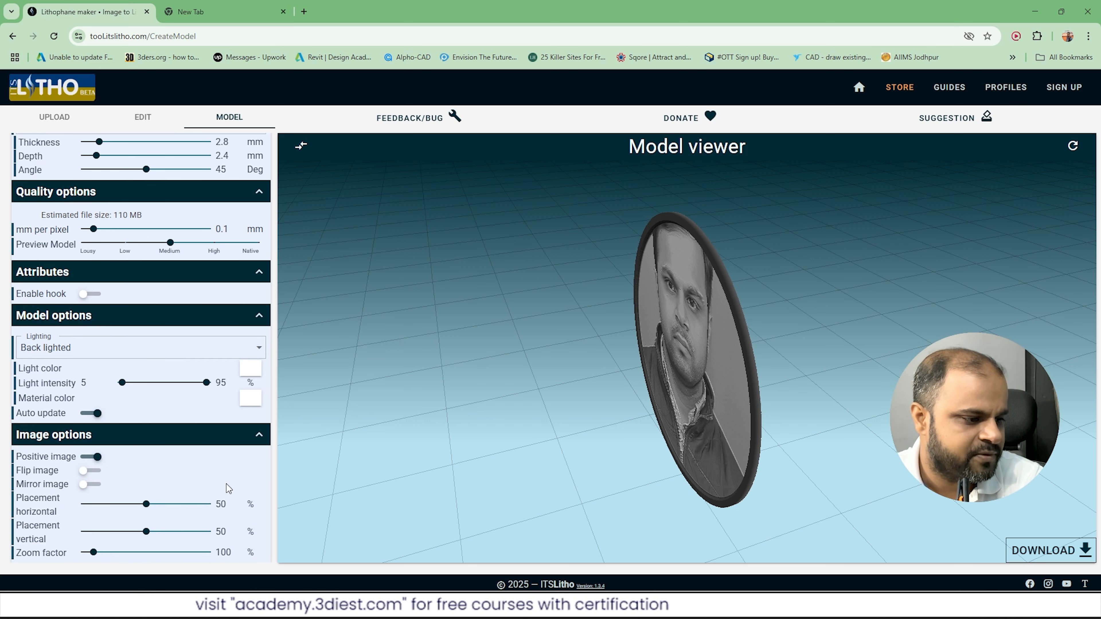
pyautogui.click(89, 472)
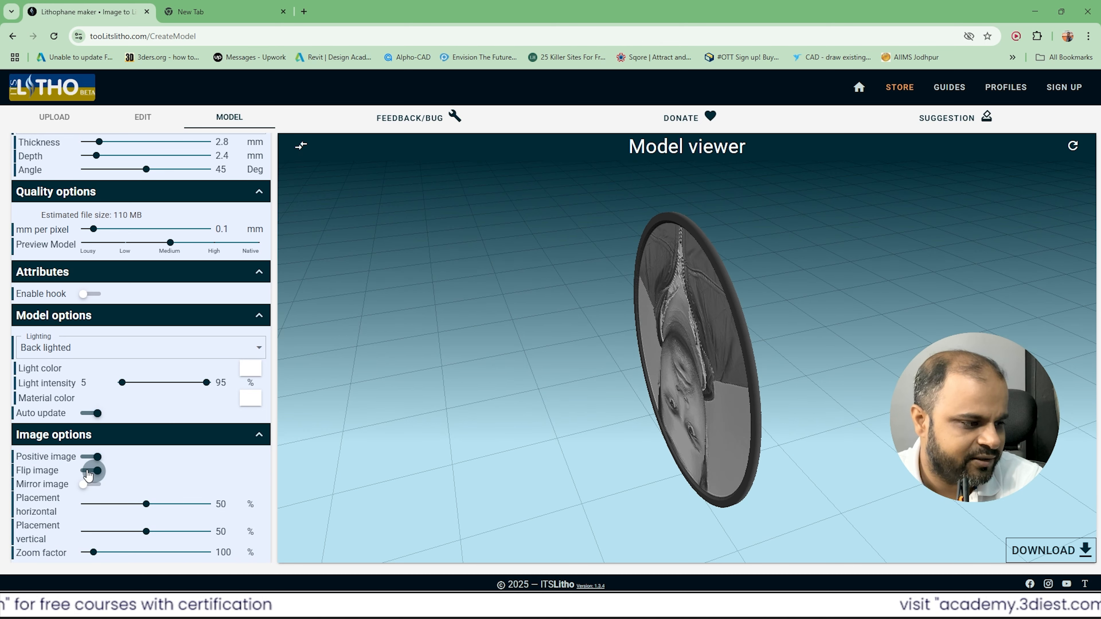
pyautogui.click(89, 472)
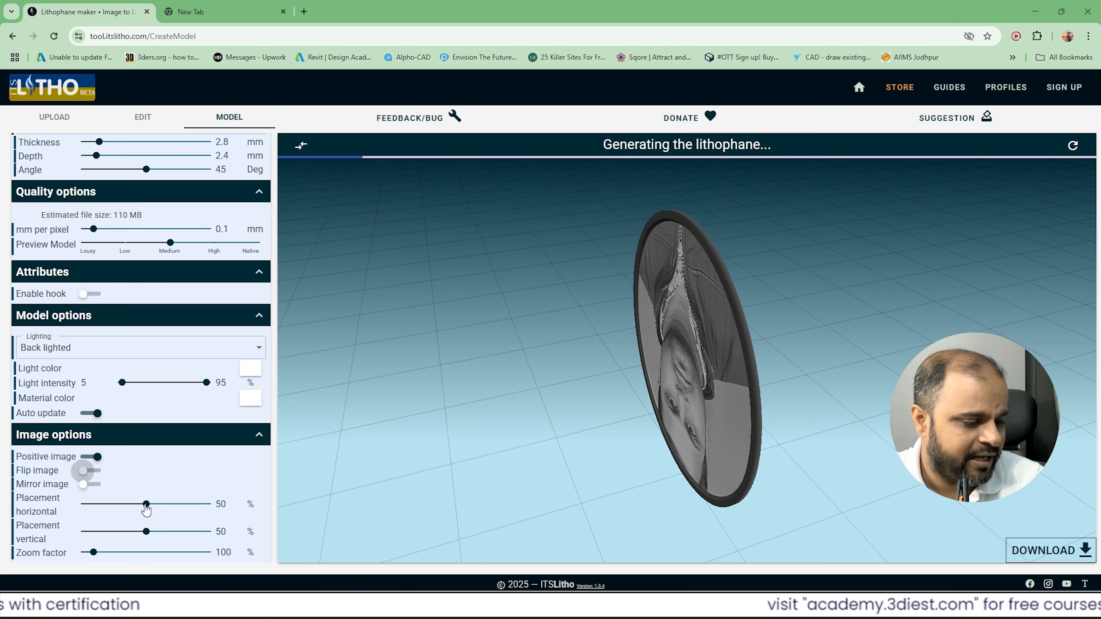
pyautogui.moveTo(146, 505); pyautogui.dragTo(122, 509)
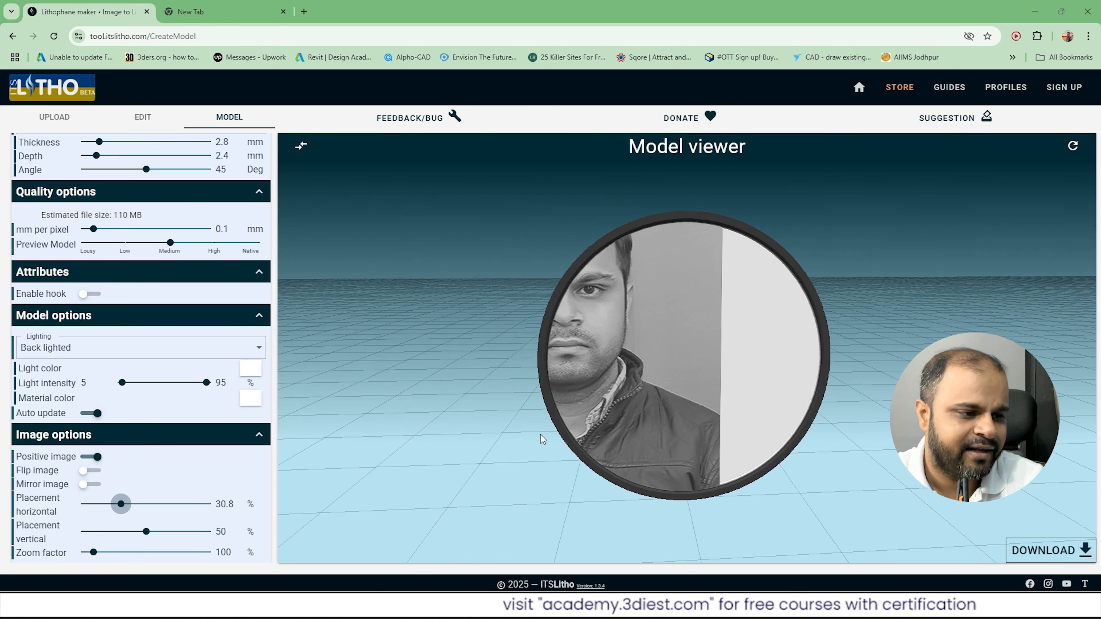
pyautogui.moveTo(129, 509); pyautogui.dragTo(163, 511)
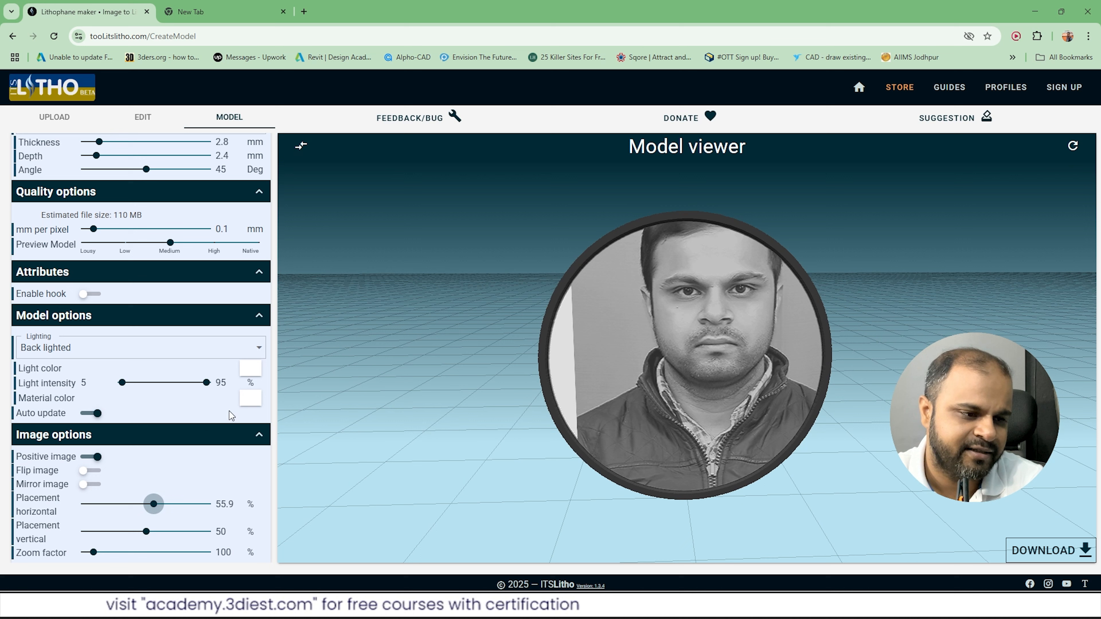
pyautogui.click(149, 506)
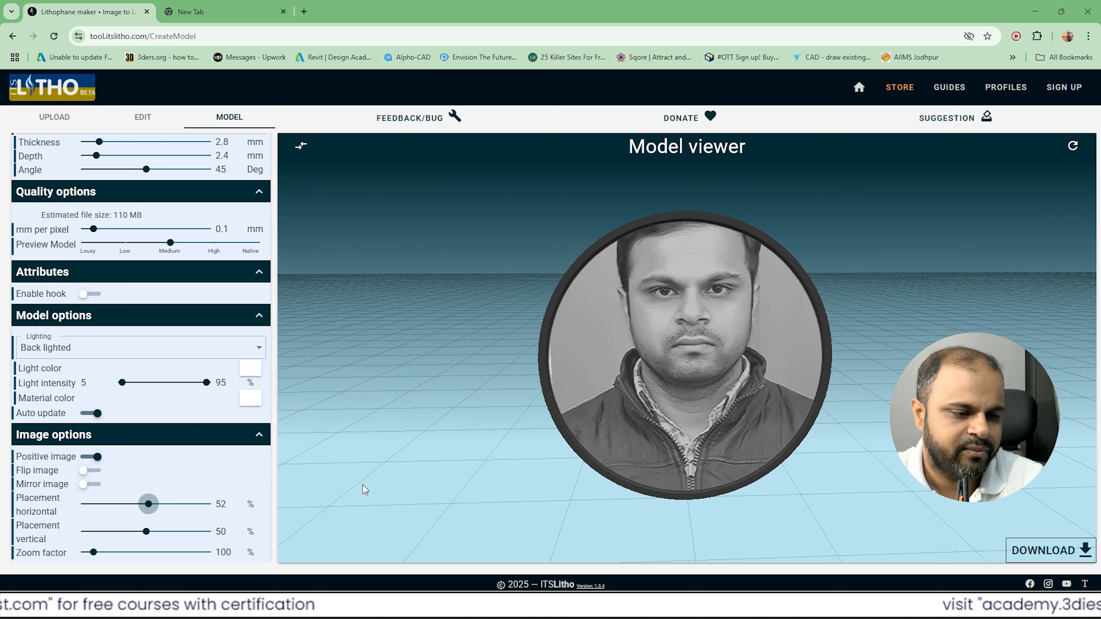
# Step: Try an image zoom factor of 63% and inspect how the portrait fits inside the circular frame
pyautogui.moveTo(94, 552); pyautogui.dragTo(89, 553)
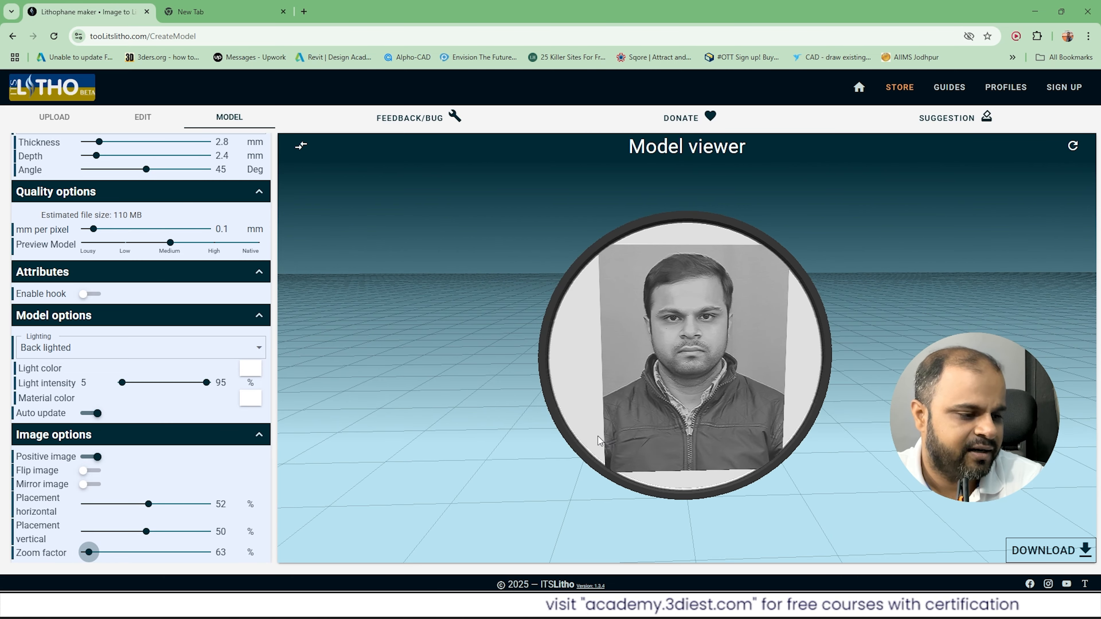
pyautogui.moveTo(646, 424)
pyautogui.mouseDown()
pyautogui.moveTo(543, 437)
pyautogui.moveTo(650, 437)
pyautogui.mouseUp()
pyautogui.scroll(1, 650, 437)
pyautogui.scroll(2, 650, 436)
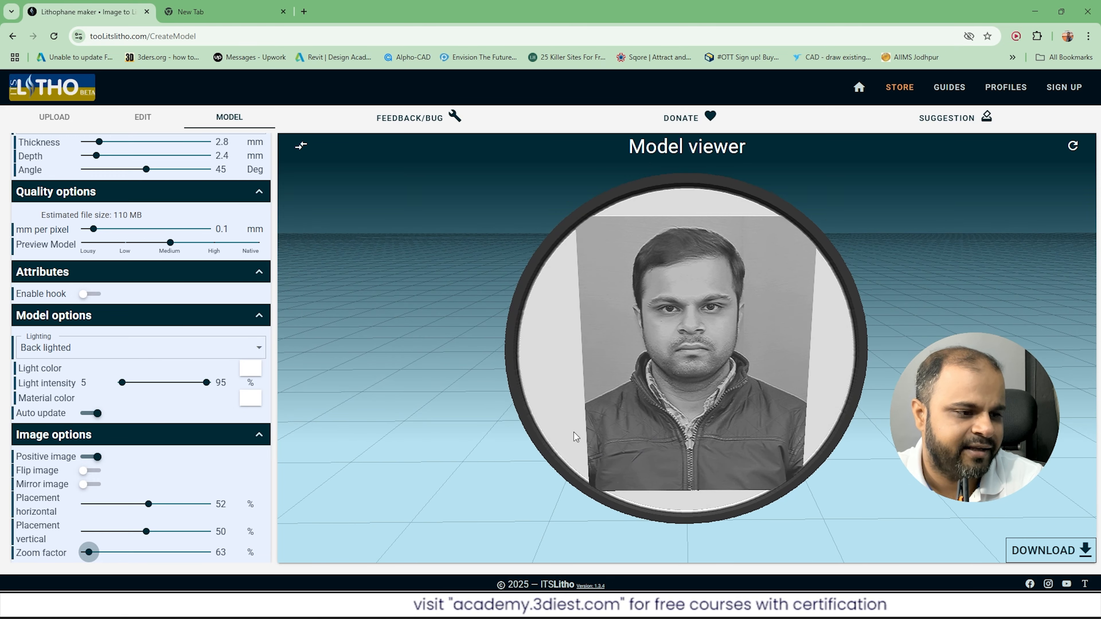
pyautogui.moveTo(496, 447)
pyautogui.mouseDown()
pyautogui.moveTo(576, 428)
pyautogui.moveTo(490, 449)
pyautogui.mouseUp()
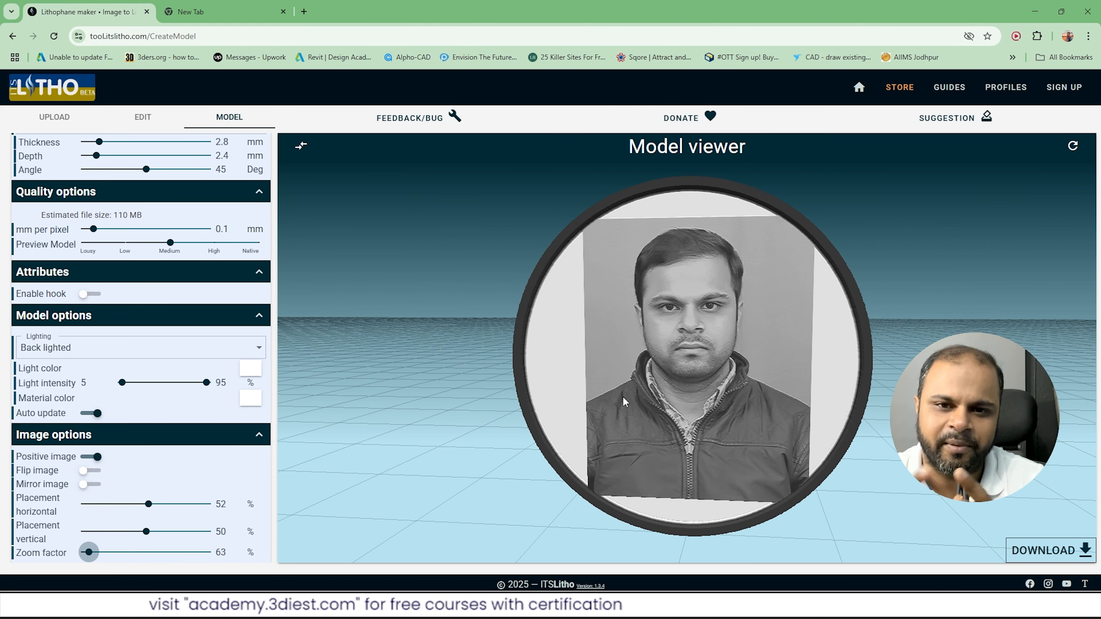
pyautogui.moveTo(623, 396); pyautogui.dragTo(573, 427)
# Step: Set the image zoom factor to 110% and inspect the regenerated lithophane up close and from an angle
pyautogui.moveTo(89, 552); pyautogui.dragTo(97, 553)
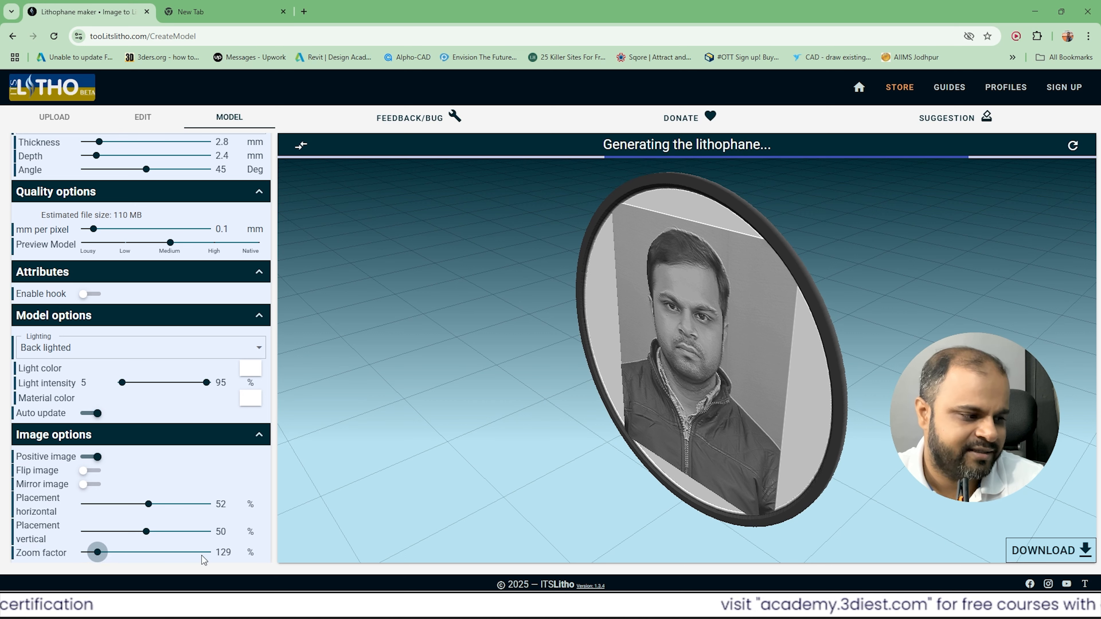
pyautogui.moveTo(234, 553); pyautogui.dragTo(198, 554)
pyautogui.write('110')
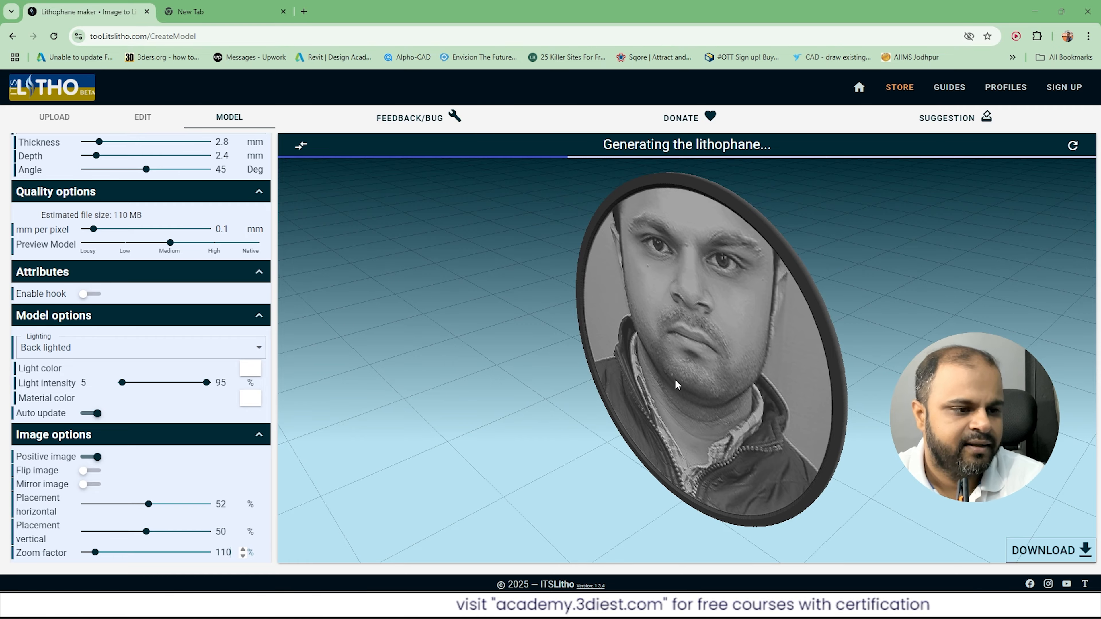
pyautogui.moveTo(547, 440); pyautogui.dragTo(535, 458)
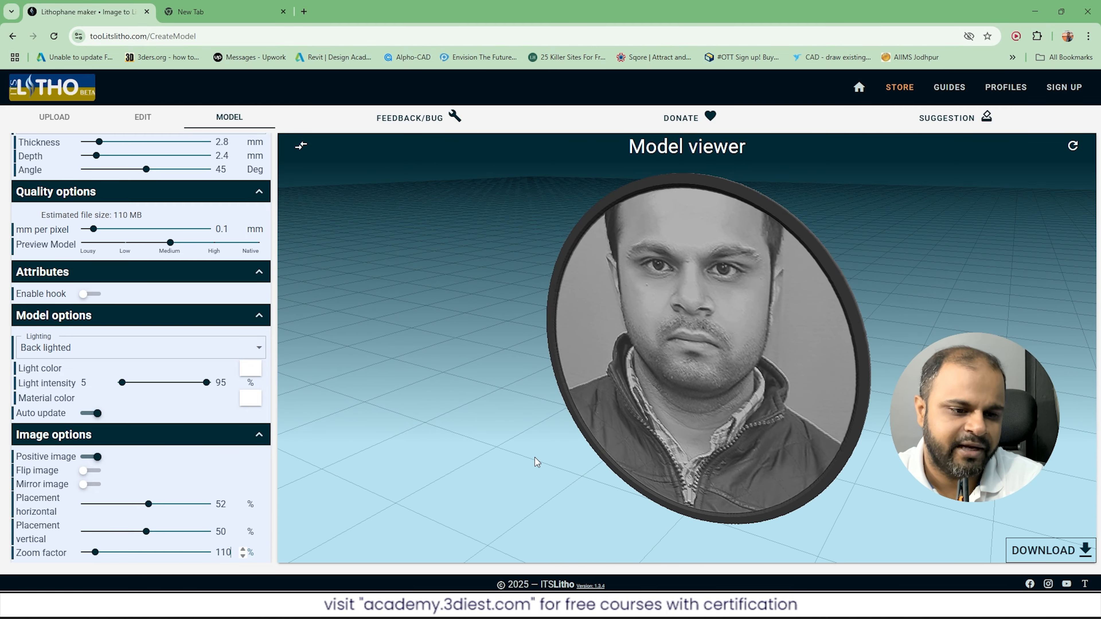
pyautogui.moveTo(841, 392); pyautogui.dragTo(785, 349)
pyautogui.scroll(5, 785, 349)
pyautogui.moveTo(620, 443); pyautogui.dragTo(542, 477)
pyautogui.scroll(-5, 542, 477)
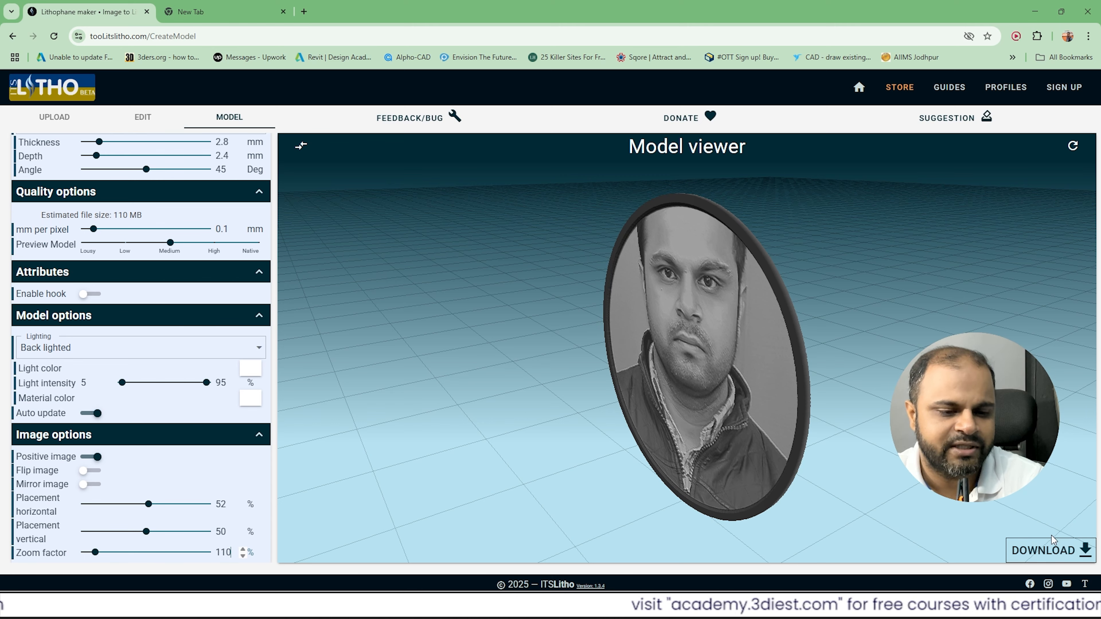
# Step: Download the finished model as an STL file using the Lithophane only option
pyautogui.click(1041, 551)
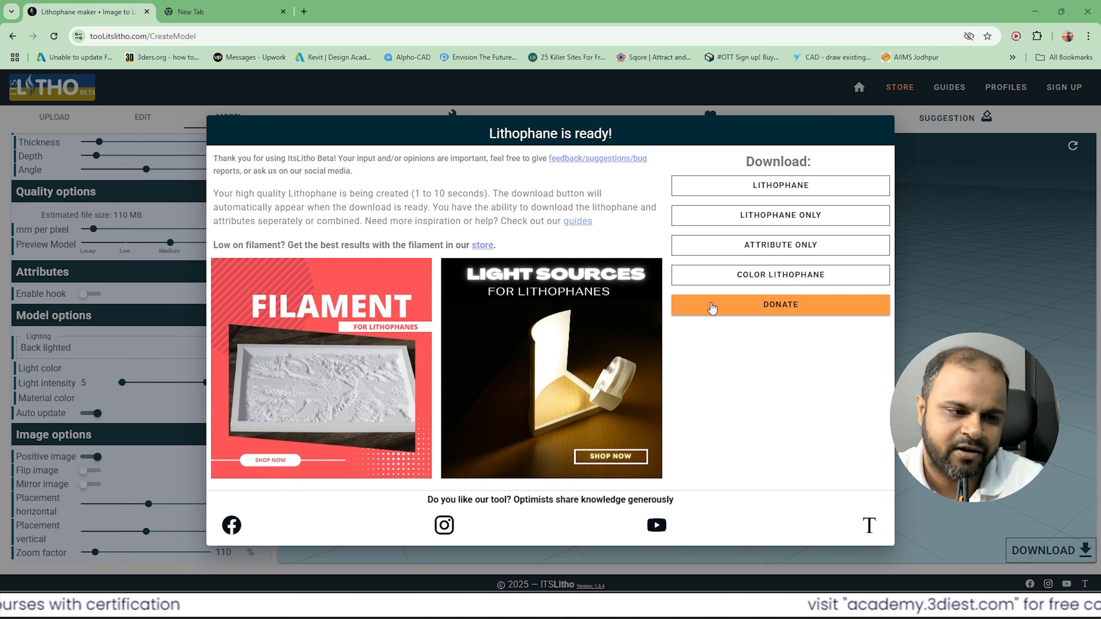
pyautogui.click(737, 220)
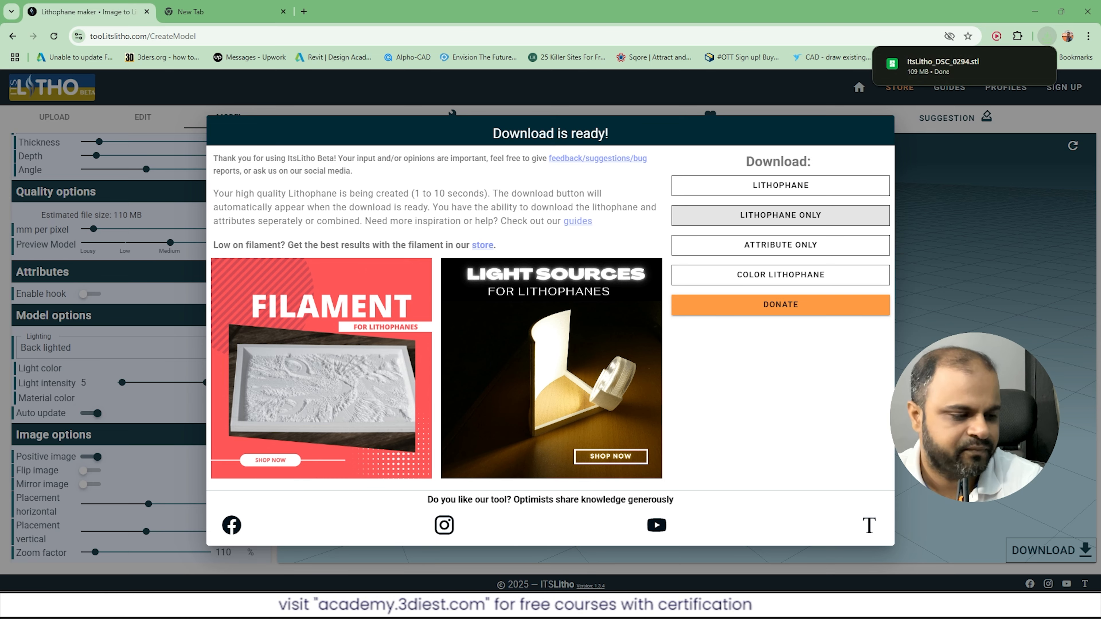
# Step: Switch to the Bambu Studio slicer and view its empty build plate from another angle
pyautogui.press('super')
pyautogui.click(1051, 331)
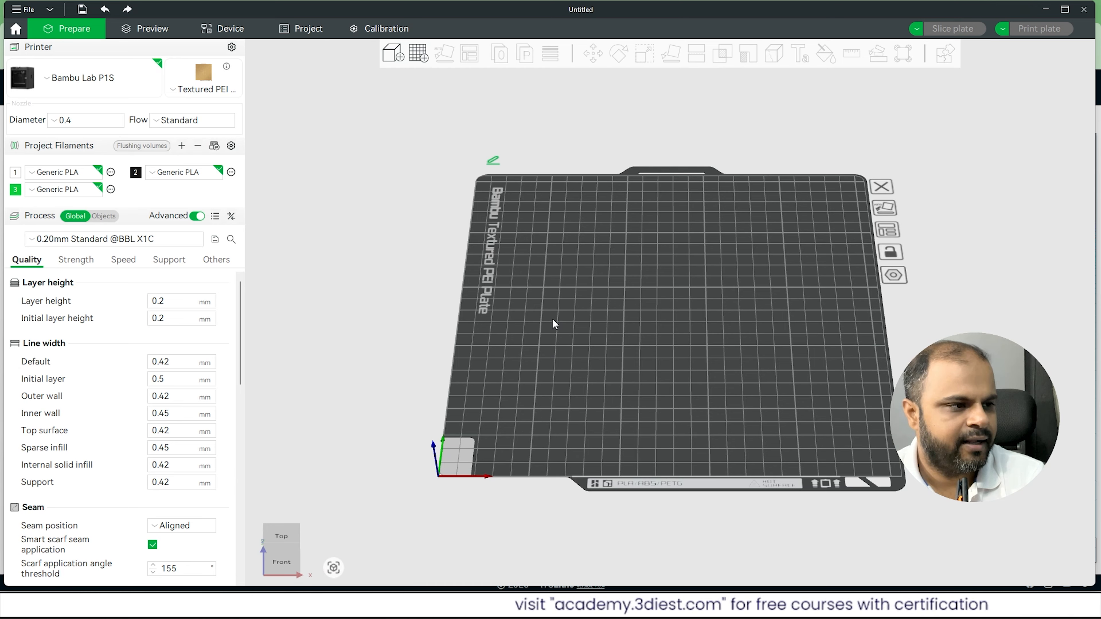
pyautogui.moveTo(338, 332); pyautogui.dragTo(397, 329)
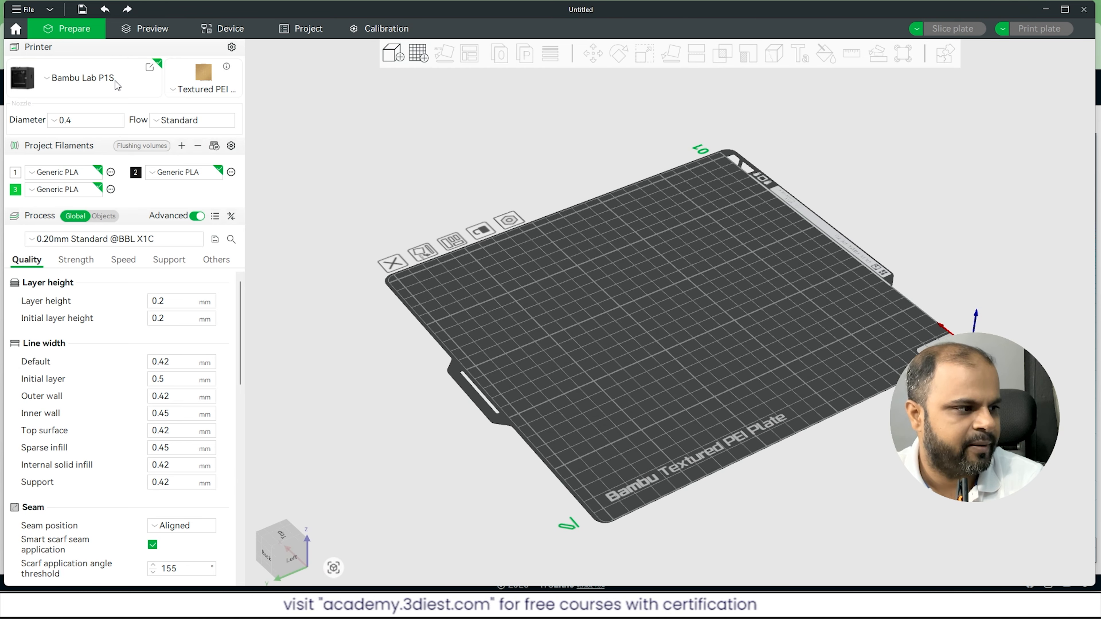
# Step: Import ItsLitho_DSC_0294.stl from the Downloads folder onto the build plate and inspect the portrait from several angles
pyautogui.moveTo(192, 77)
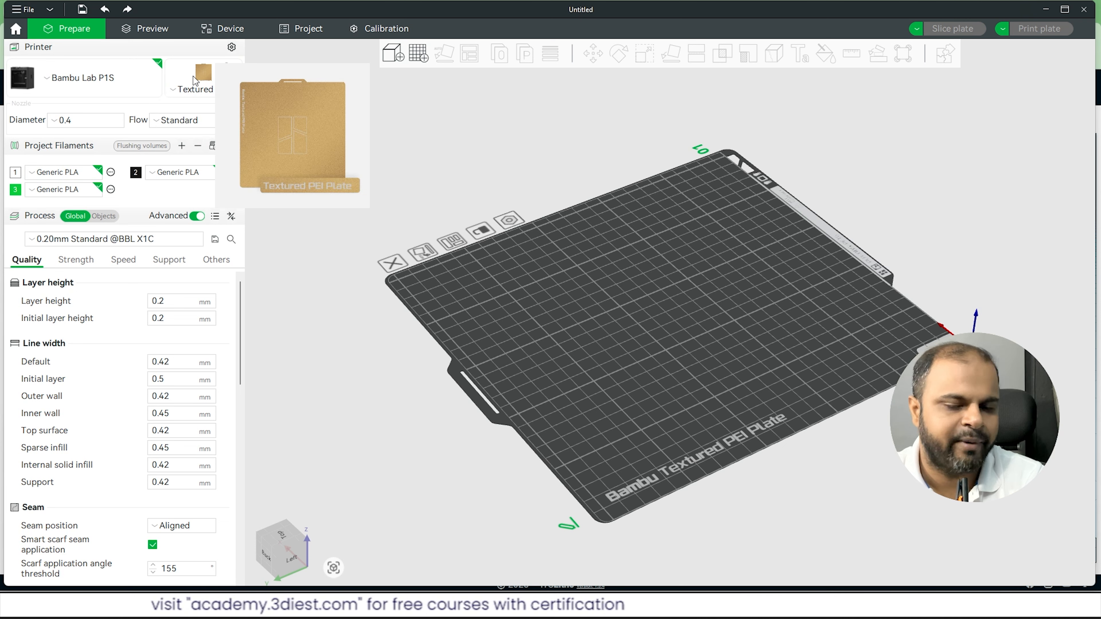
pyautogui.click(396, 57)
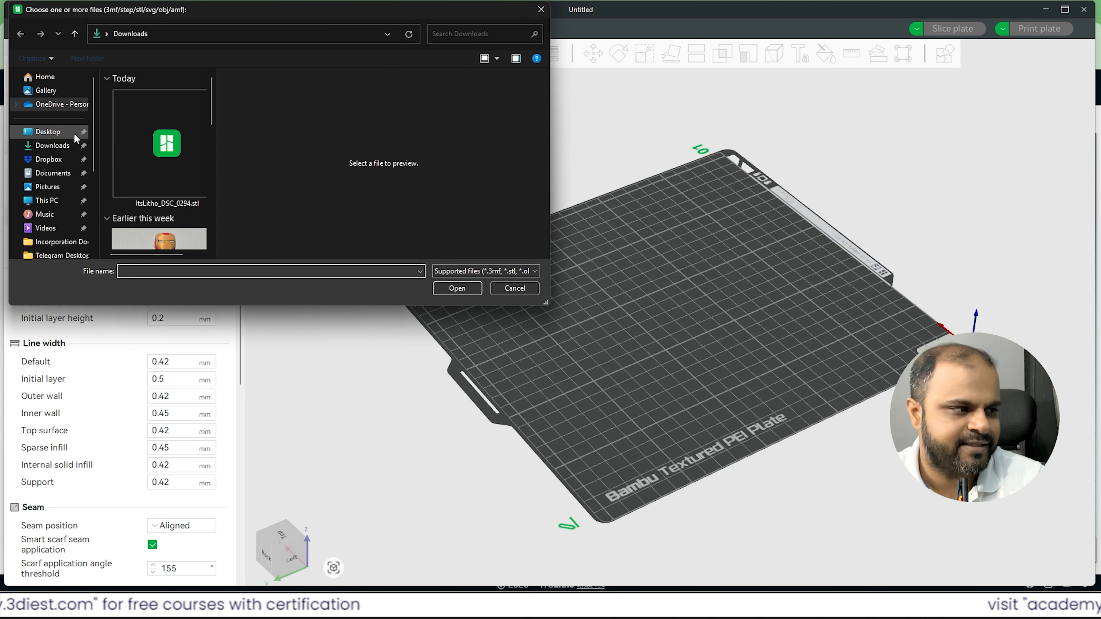
pyautogui.doubleClick(153, 159)
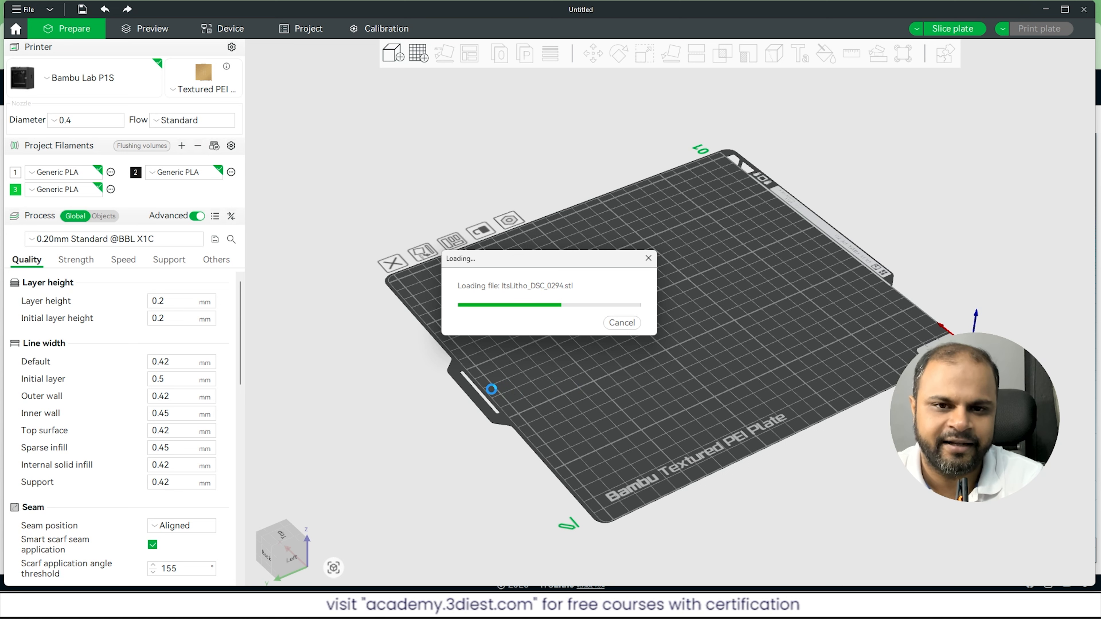
pyautogui.moveTo(596, 342); pyautogui.dragTo(659, 330)
pyautogui.scroll(4, 659, 326)
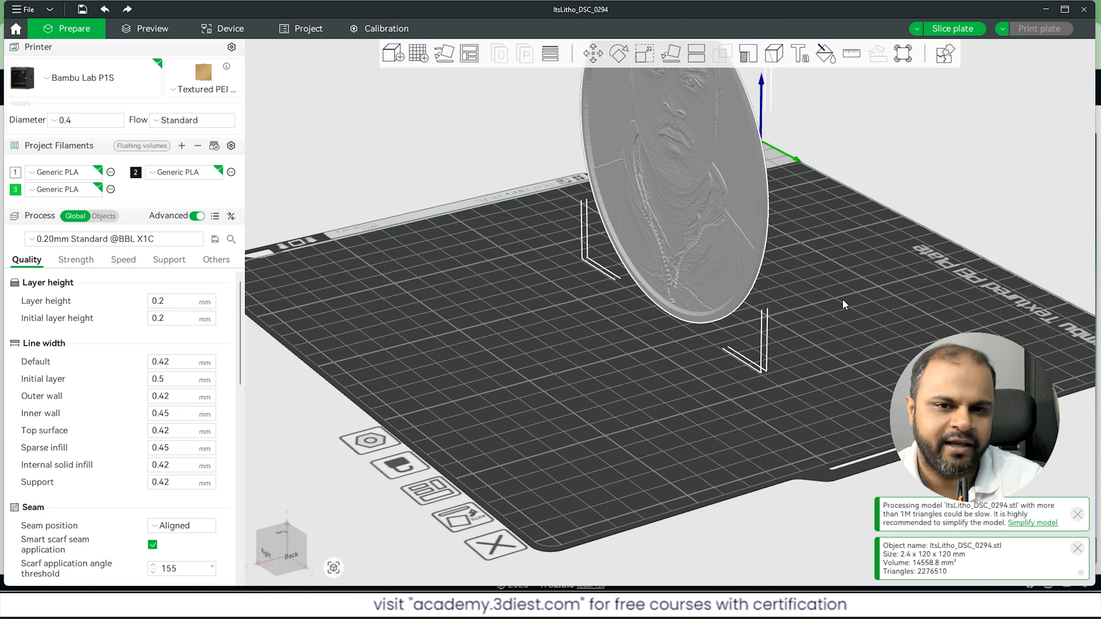
pyautogui.scroll(-6, 623, 375)
pyautogui.moveTo(619, 339); pyautogui.dragTo(655, 338)
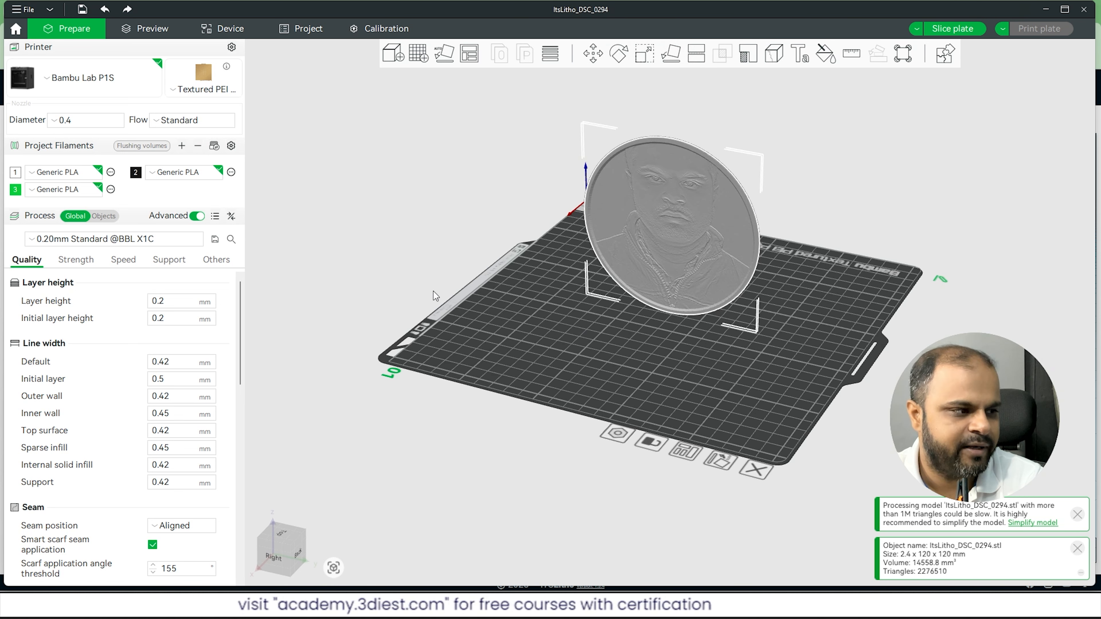
pyautogui.scroll(4, 805, 153)
pyautogui.moveTo(800, 167); pyautogui.dragTo(757, 210, button='middle')
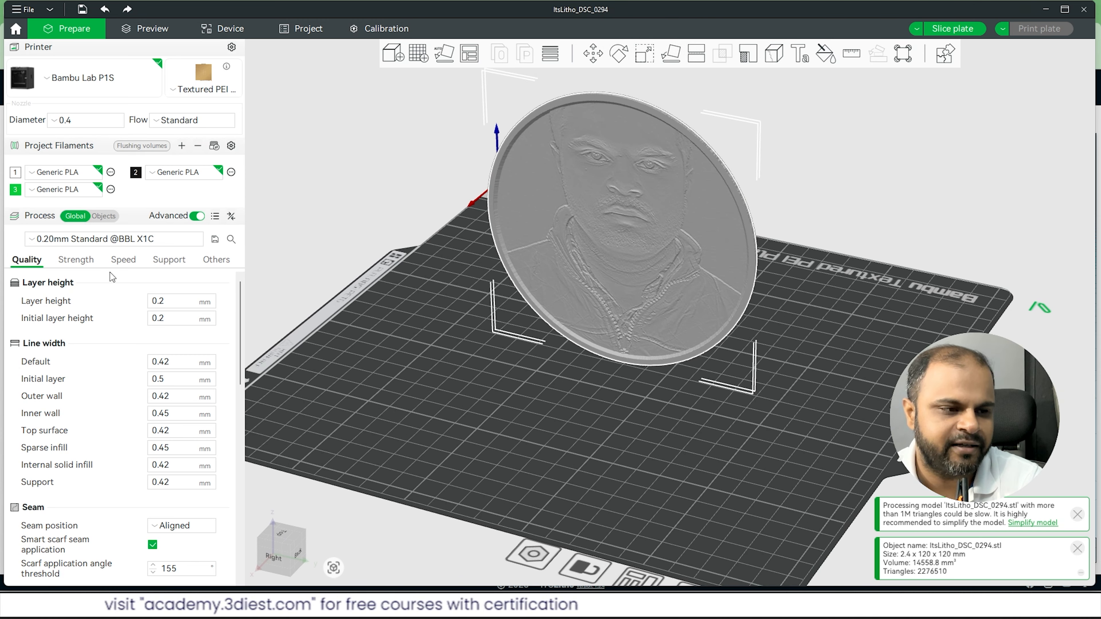
# Step: Set the number of raft layers to 2 in the support settings
pyautogui.click(169, 260)
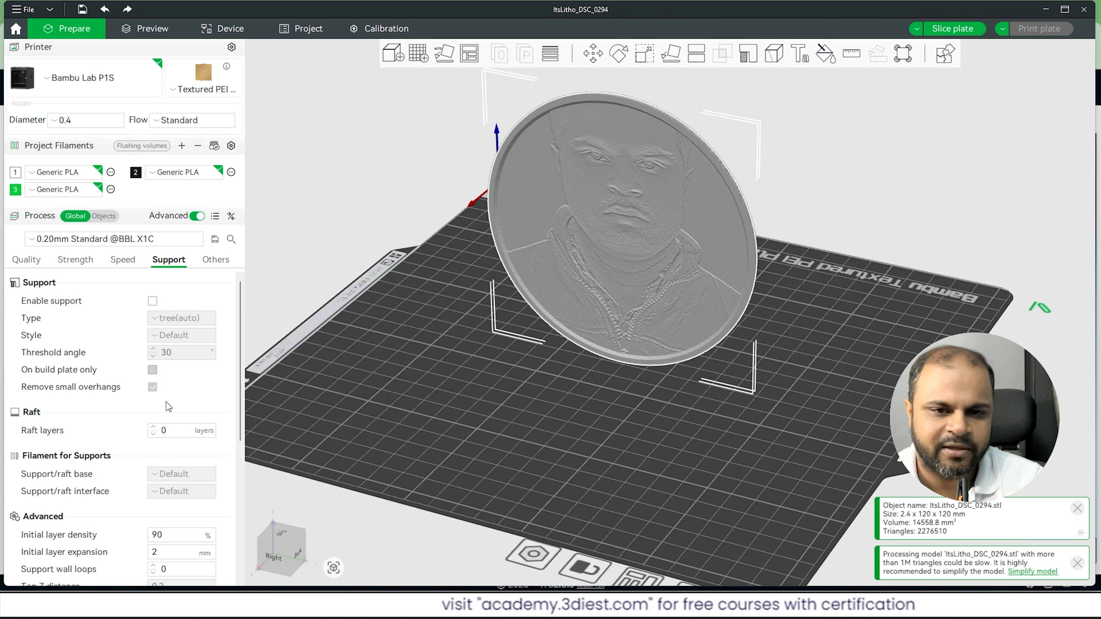
pyautogui.click(161, 431)
pyautogui.write('2')
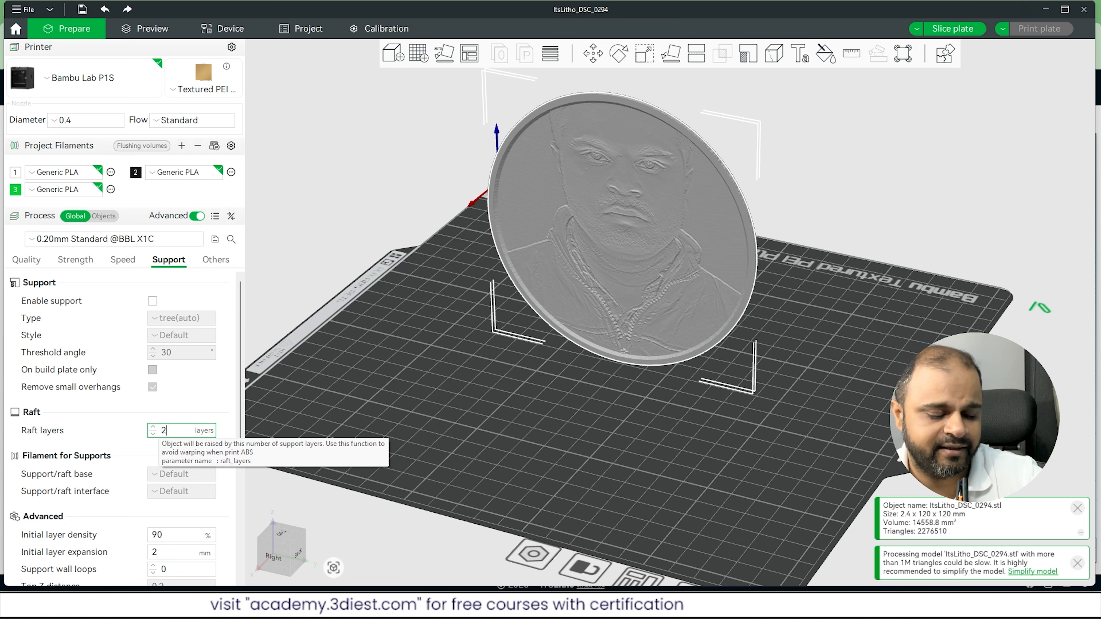
pyautogui.press('Return')
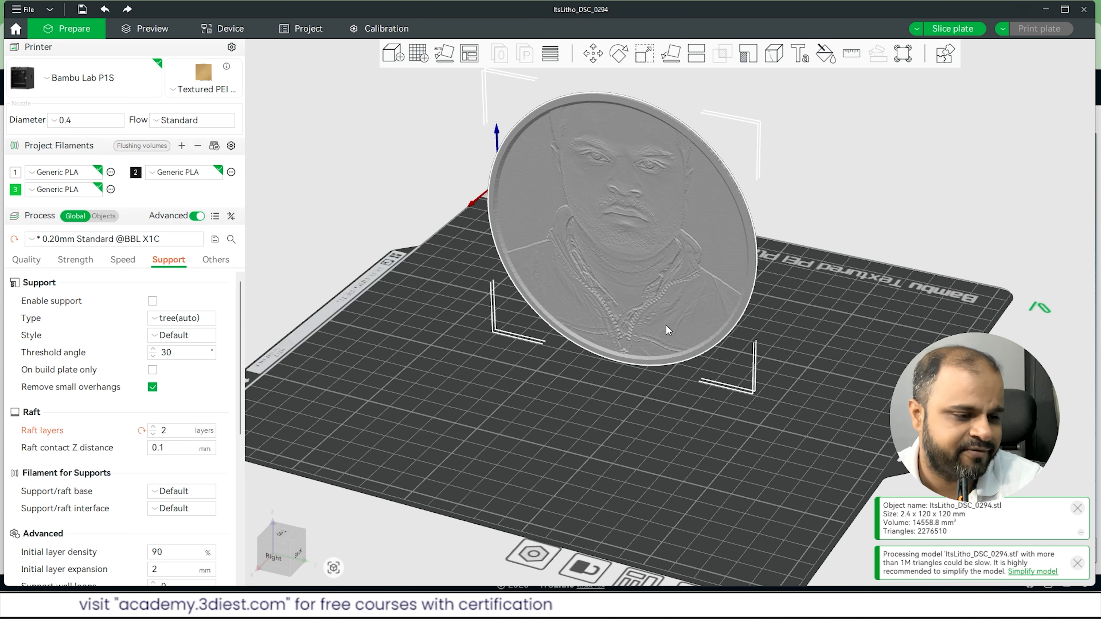
# Step: Examine how the lithophane rests on the build plate and review the filament and advanced options for supports
pyautogui.moveTo(626, 374); pyautogui.dragTo(438, 400)
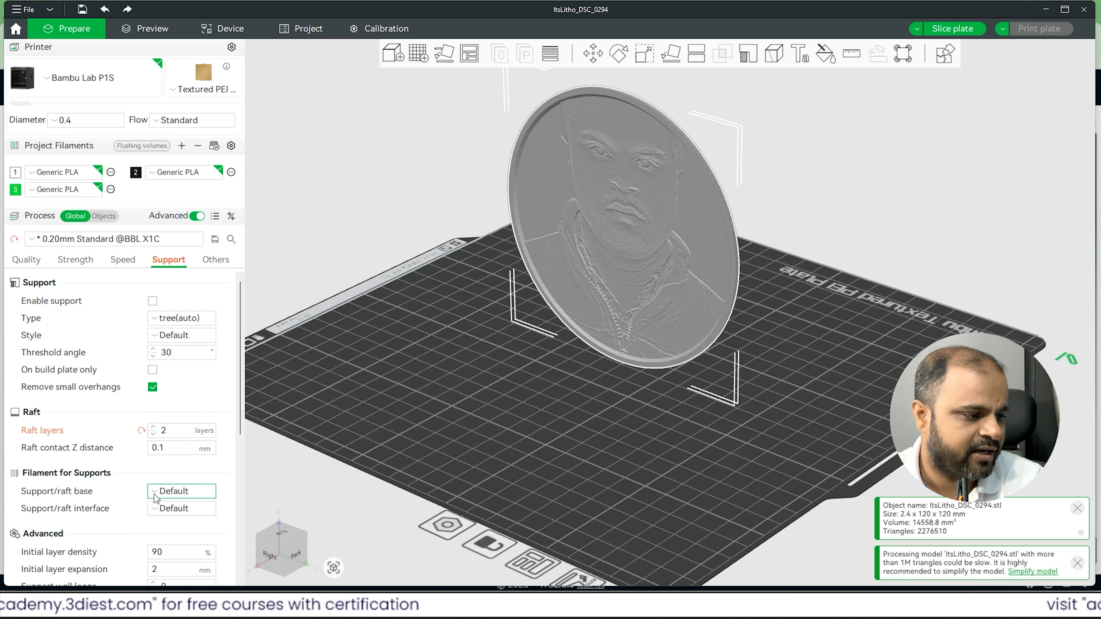
pyautogui.scroll(-3, 192, 434)
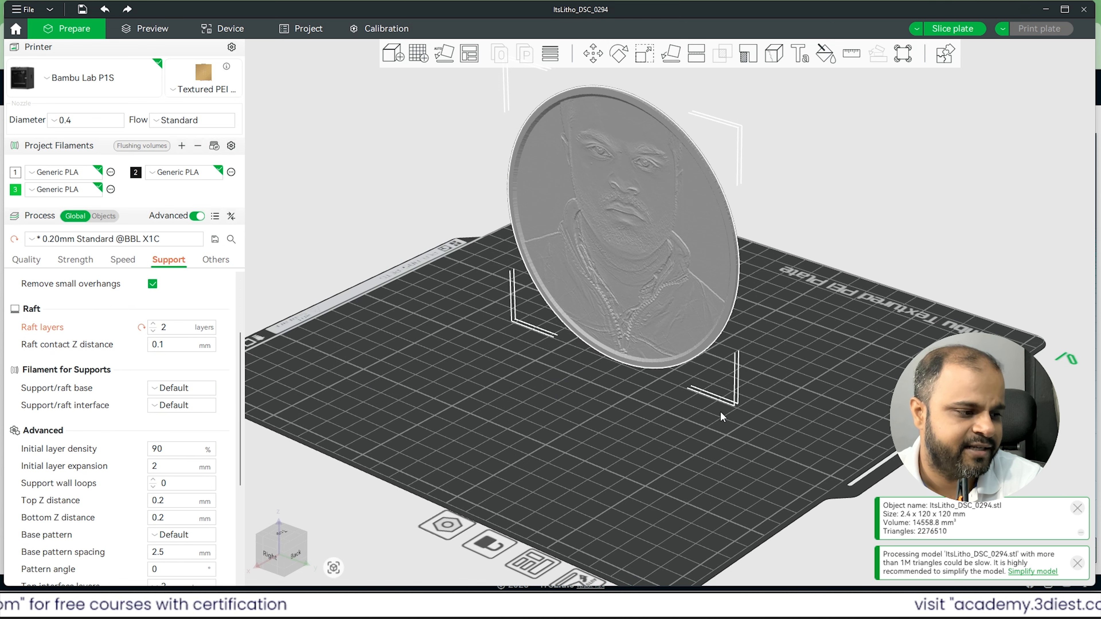
pyautogui.press('6')
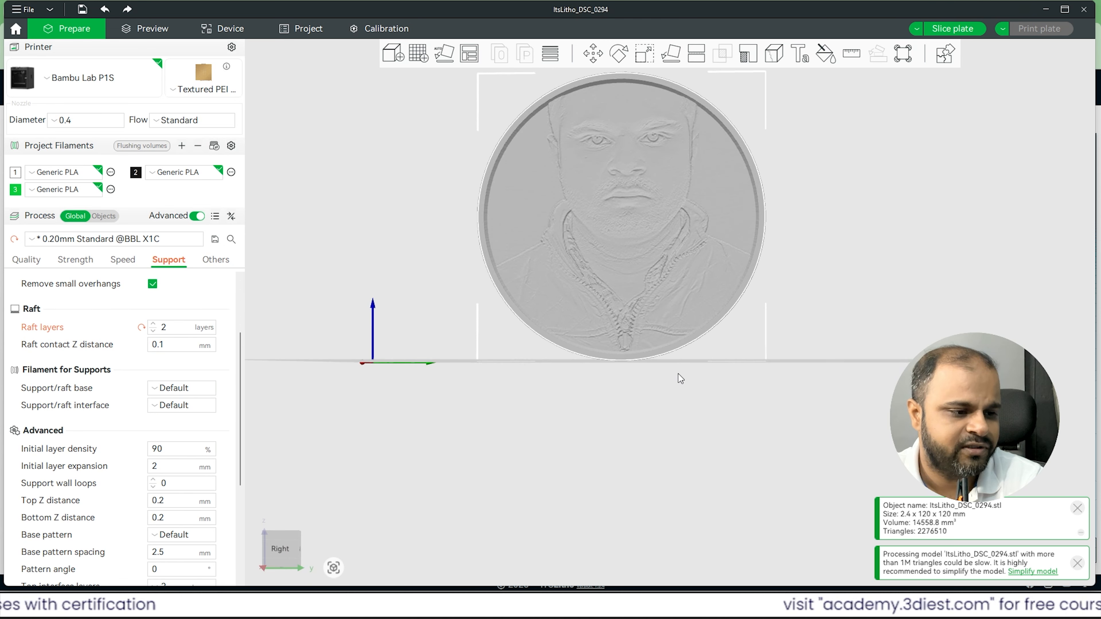
pyautogui.moveTo(675, 373); pyautogui.dragTo(615, 355)
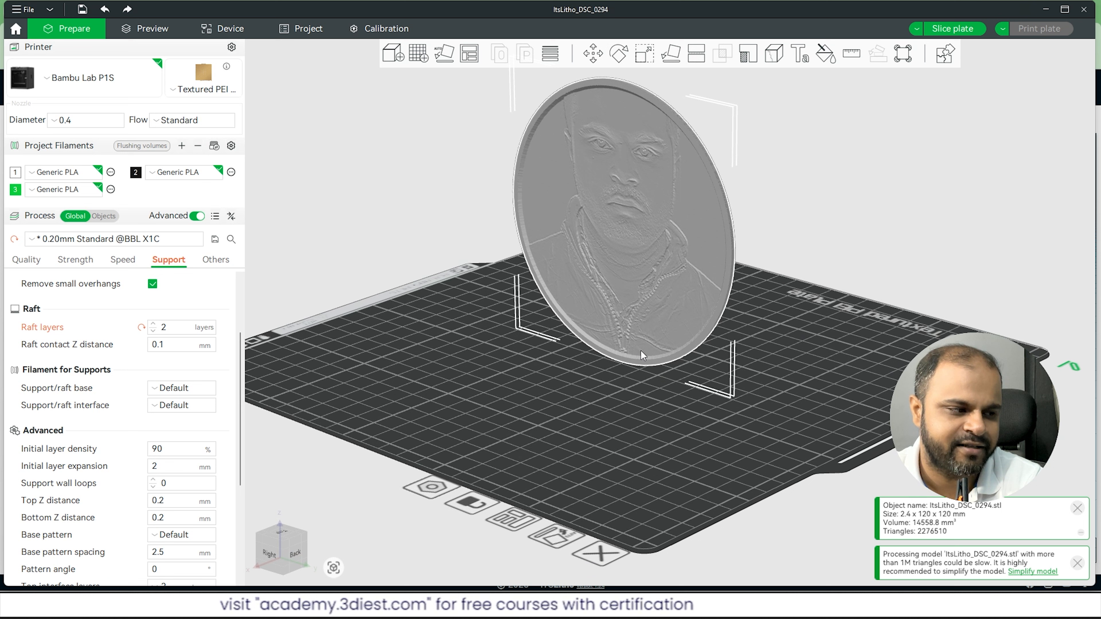
pyautogui.click(182, 393)
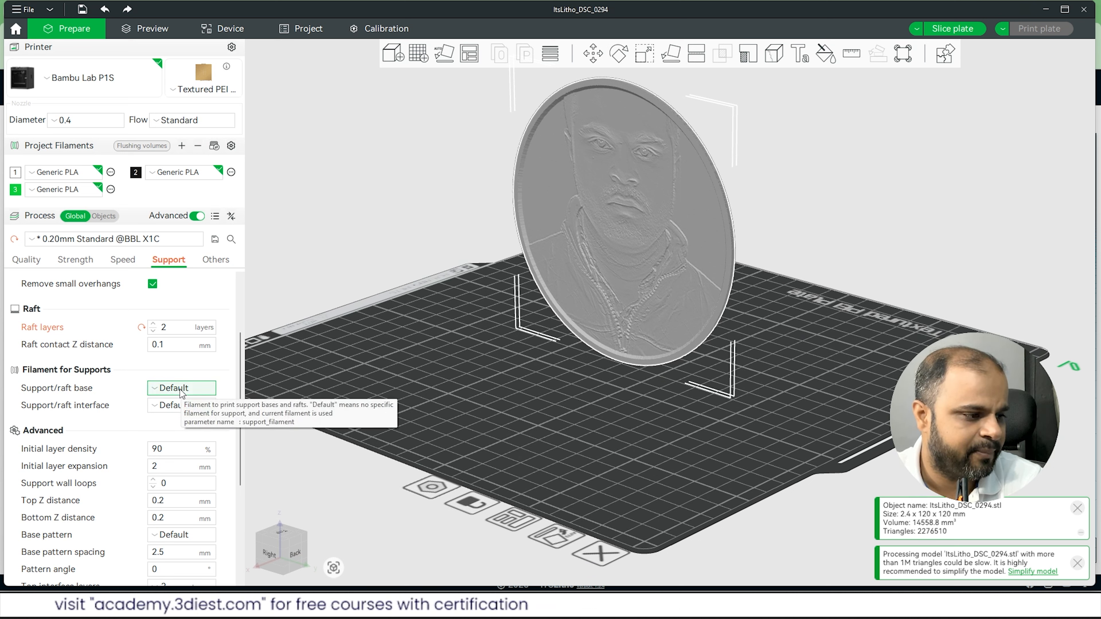
pyautogui.click(169, 408)
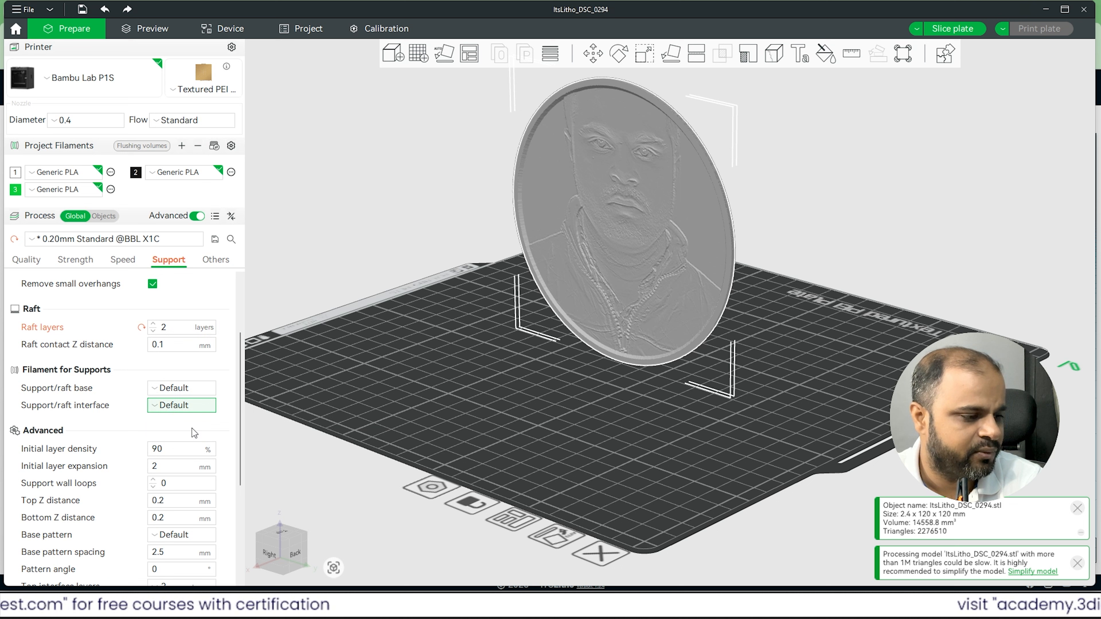
pyautogui.scroll(-8, 195, 429)
pyautogui.scroll(13, 194, 390)
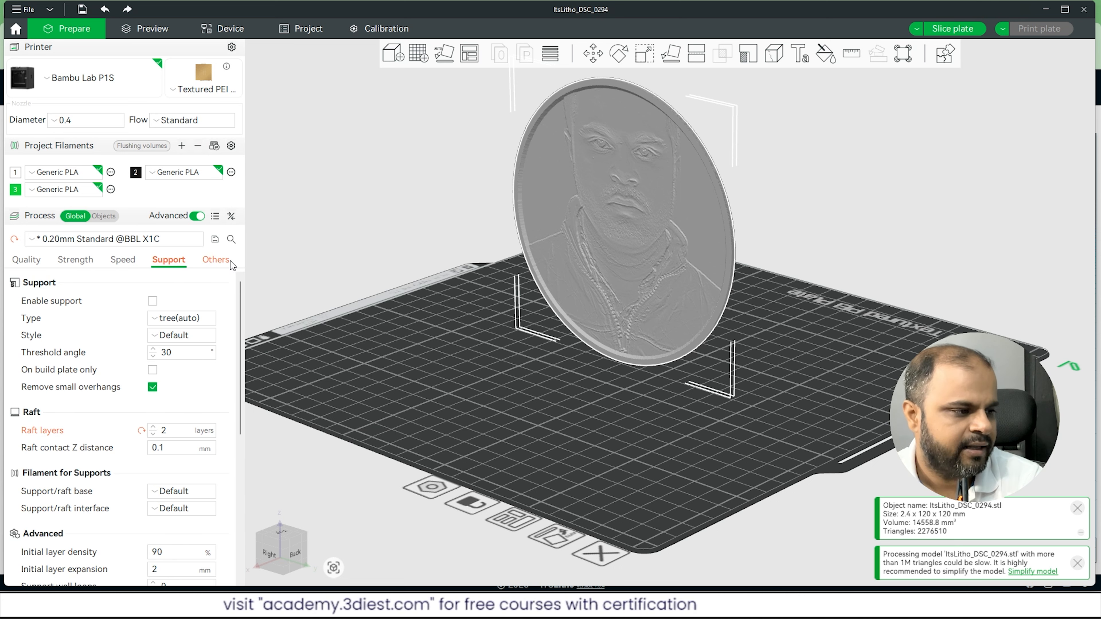
# Step: Set the brim type to Outer brim only, with a 10 mm brim width and a 0 mm brim-object gap
pyautogui.click(216, 260)
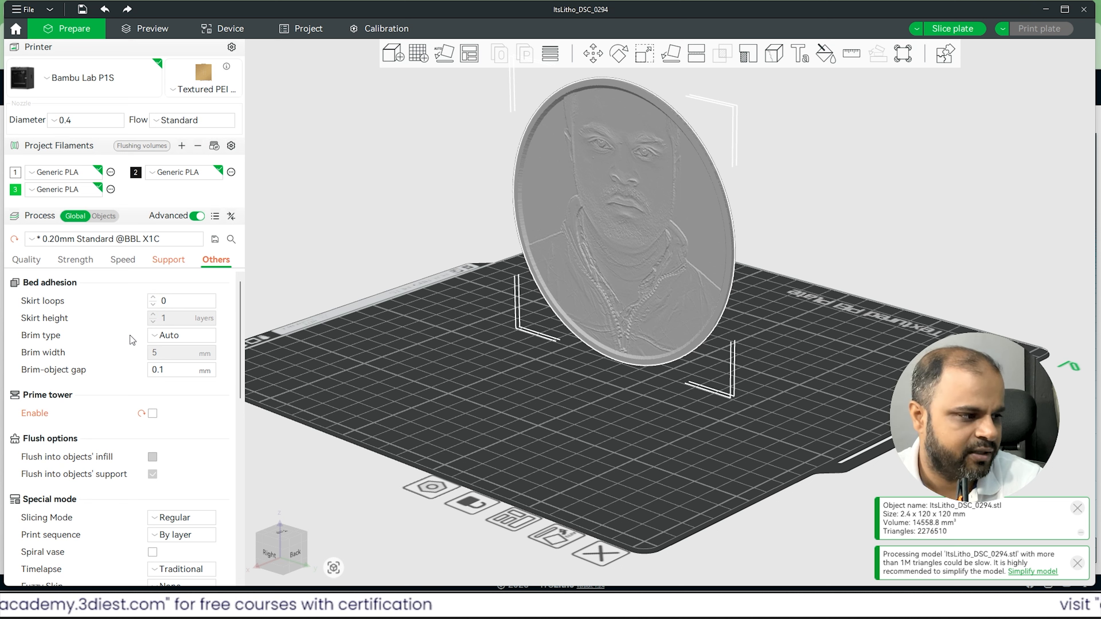
pyautogui.click(167, 335)
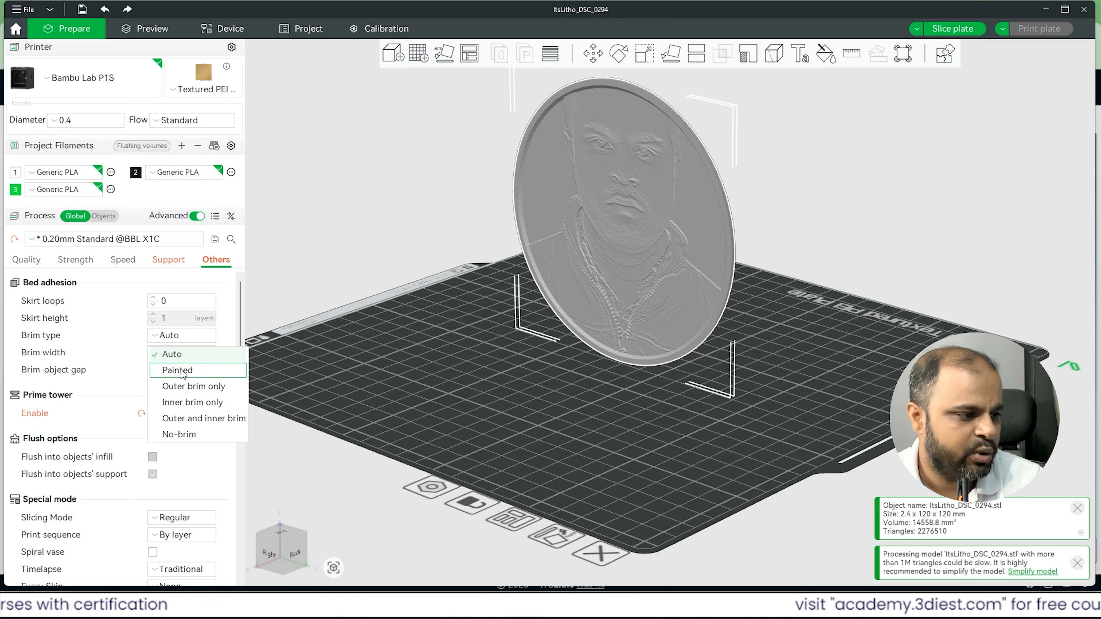
pyautogui.click(195, 386)
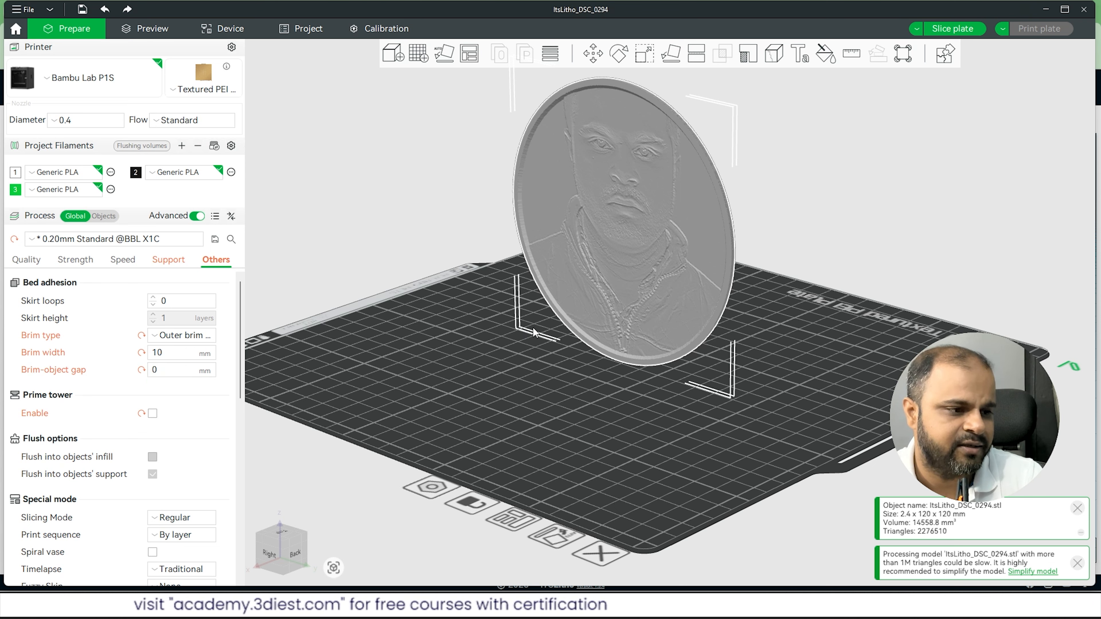
# Step: Slice the plate and inspect the raft beneath the lithophane in the preview
pyautogui.click(971, 31)
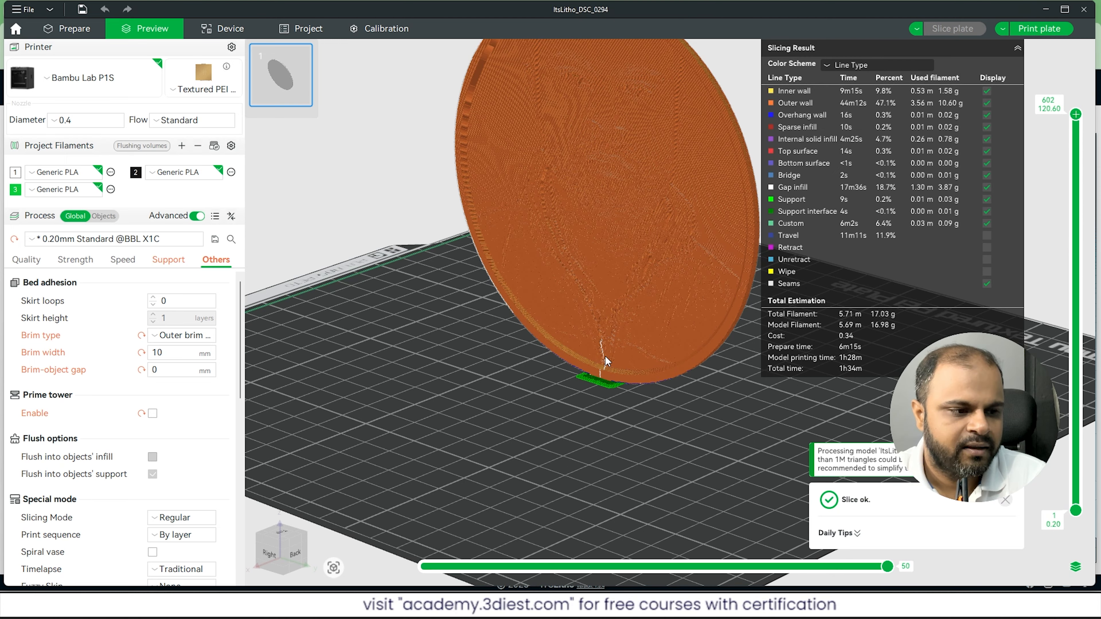
pyautogui.moveTo(596, 409); pyautogui.dragTo(567, 381)
pyautogui.scroll(-5, 435, 464)
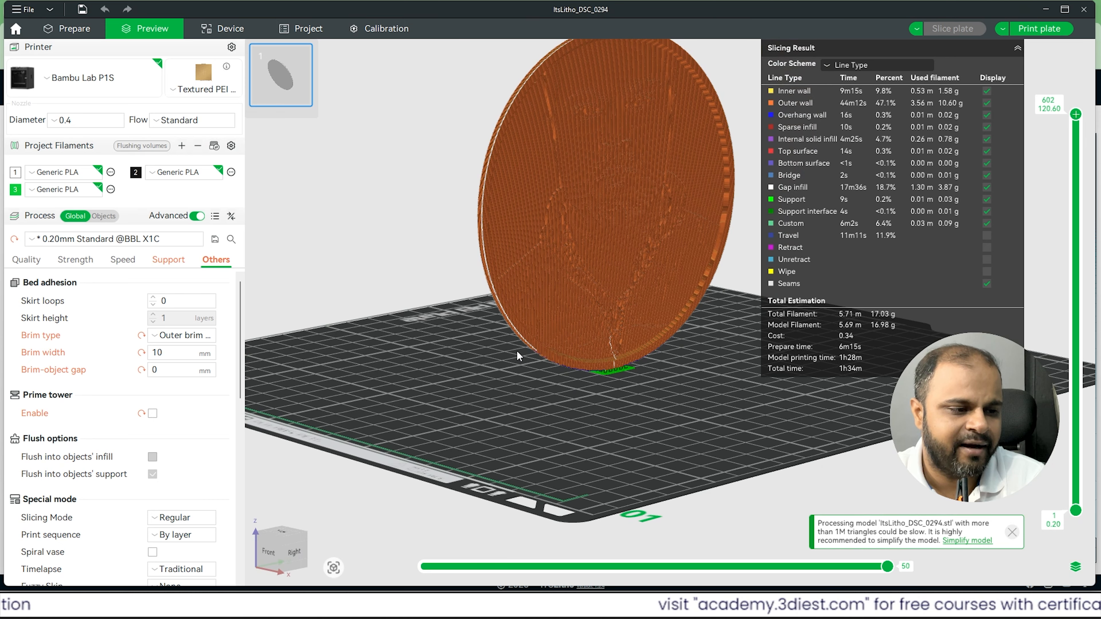
# Step: Enable normal(auto) supports on the build plate only, with Remove small overhangs turned off
pyautogui.click(171, 260)
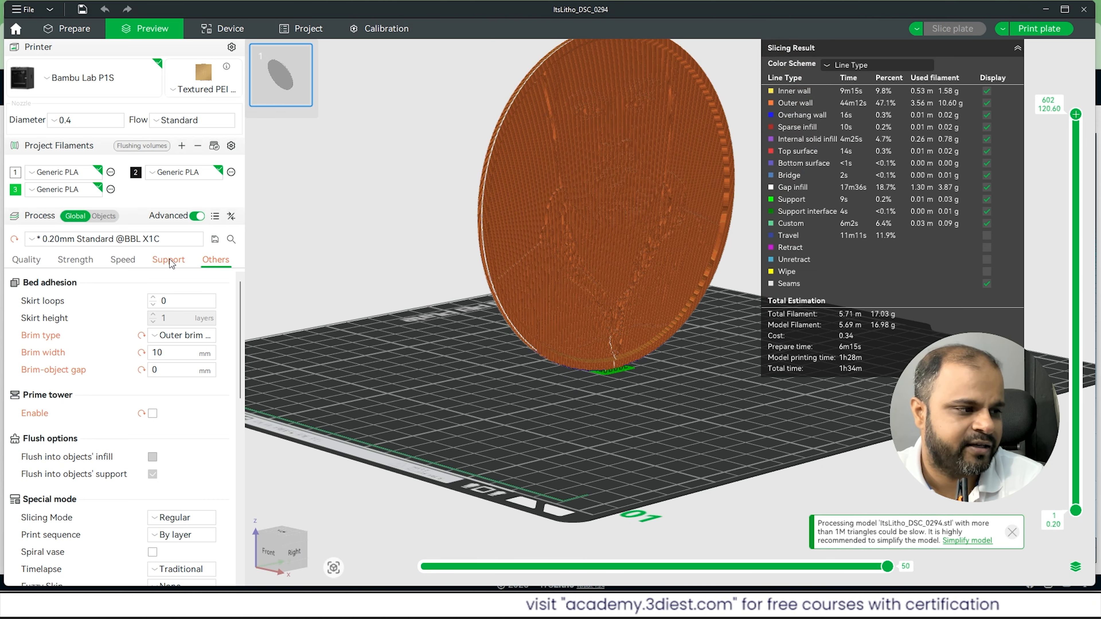
pyautogui.click(153, 301)
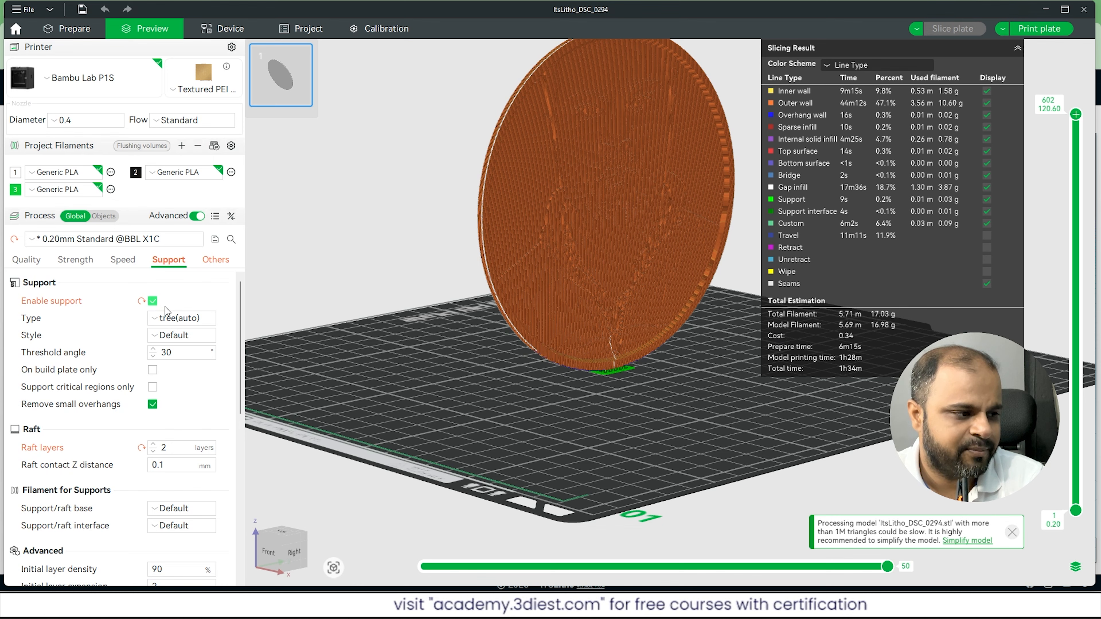
pyautogui.click(174, 319)
pyautogui.click(189, 336)
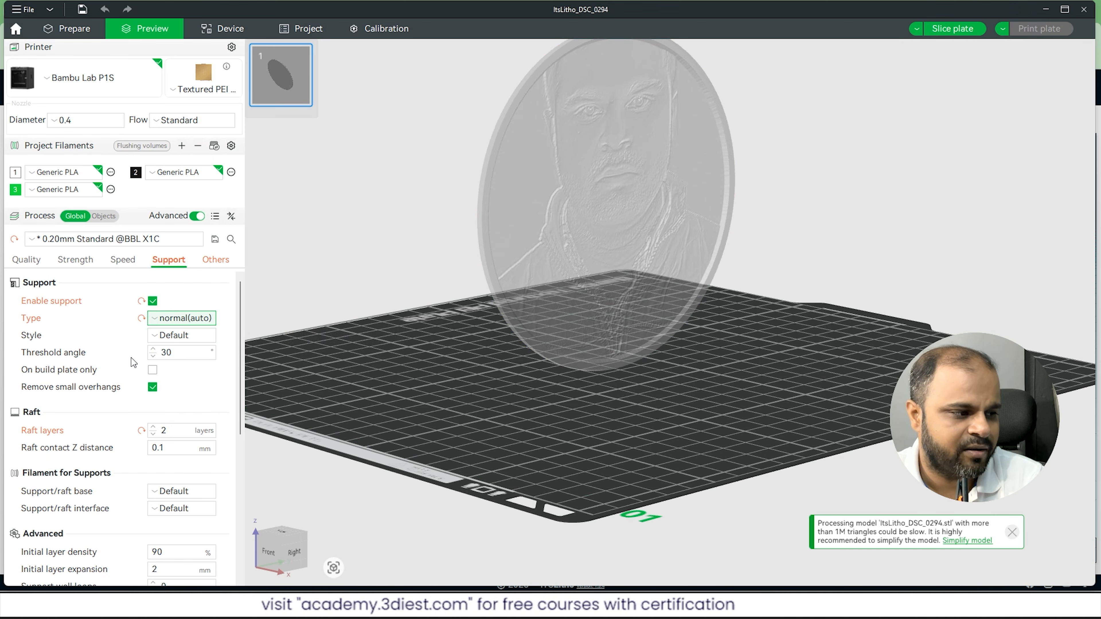
pyautogui.click(153, 369)
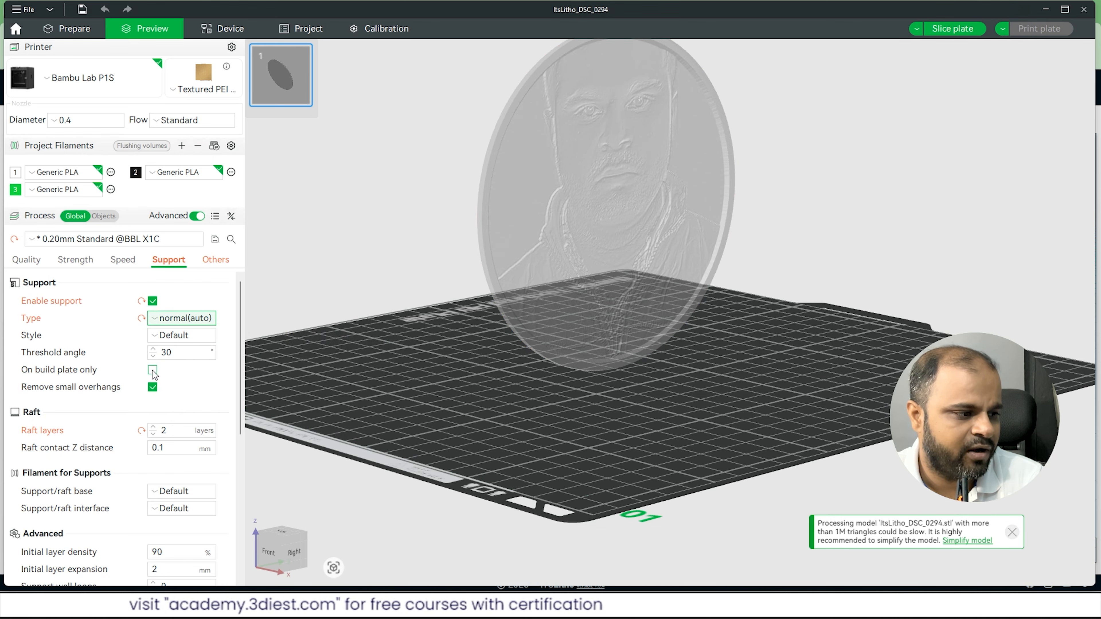
pyautogui.click(153, 387)
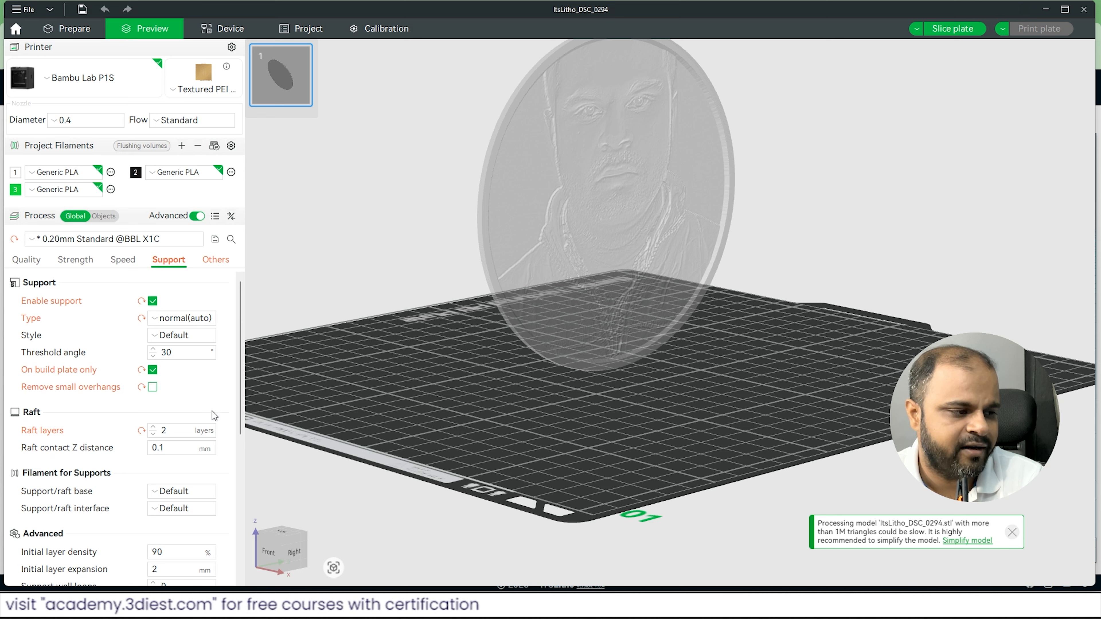
# Step: Slice the plate again and inspect the supports around the lithophane's lower edge
pyautogui.click(950, 30)
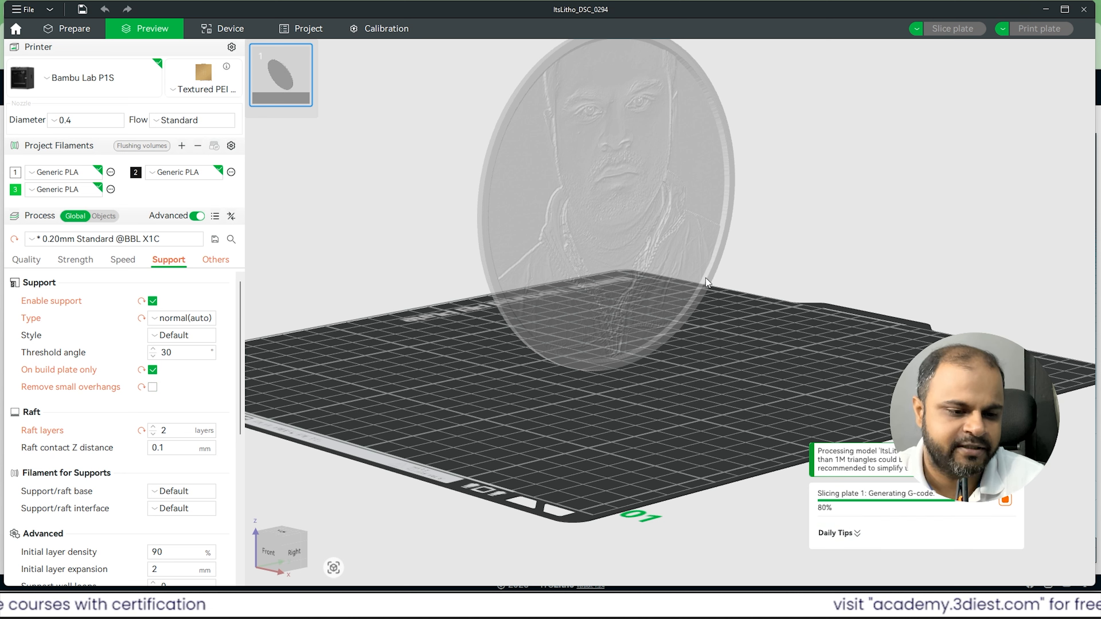
pyautogui.moveTo(579, 371); pyautogui.dragTo(591, 438)
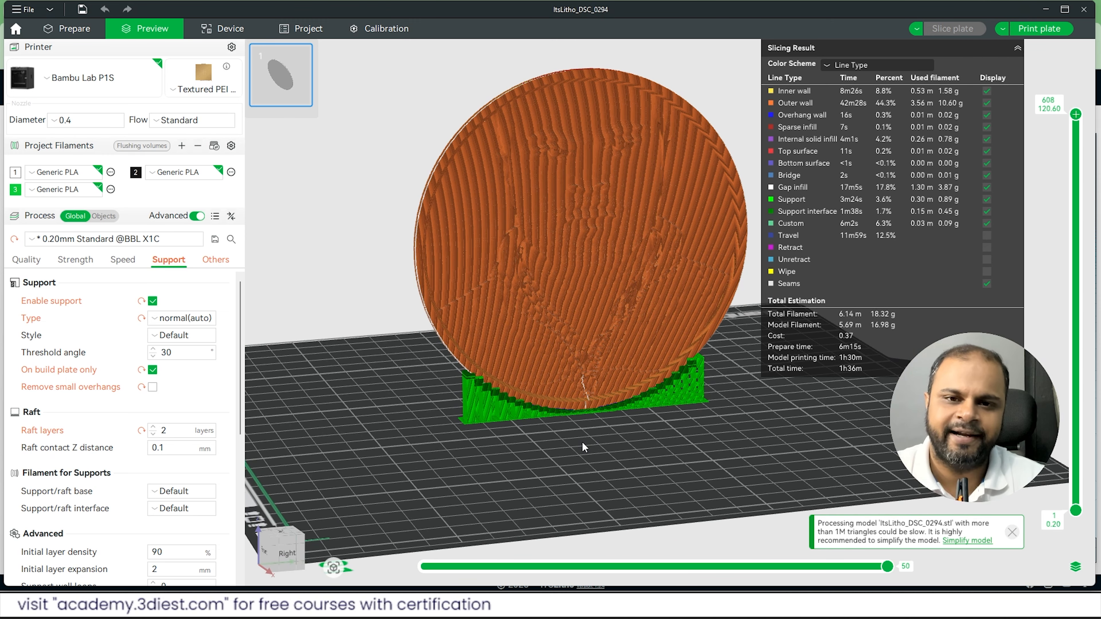